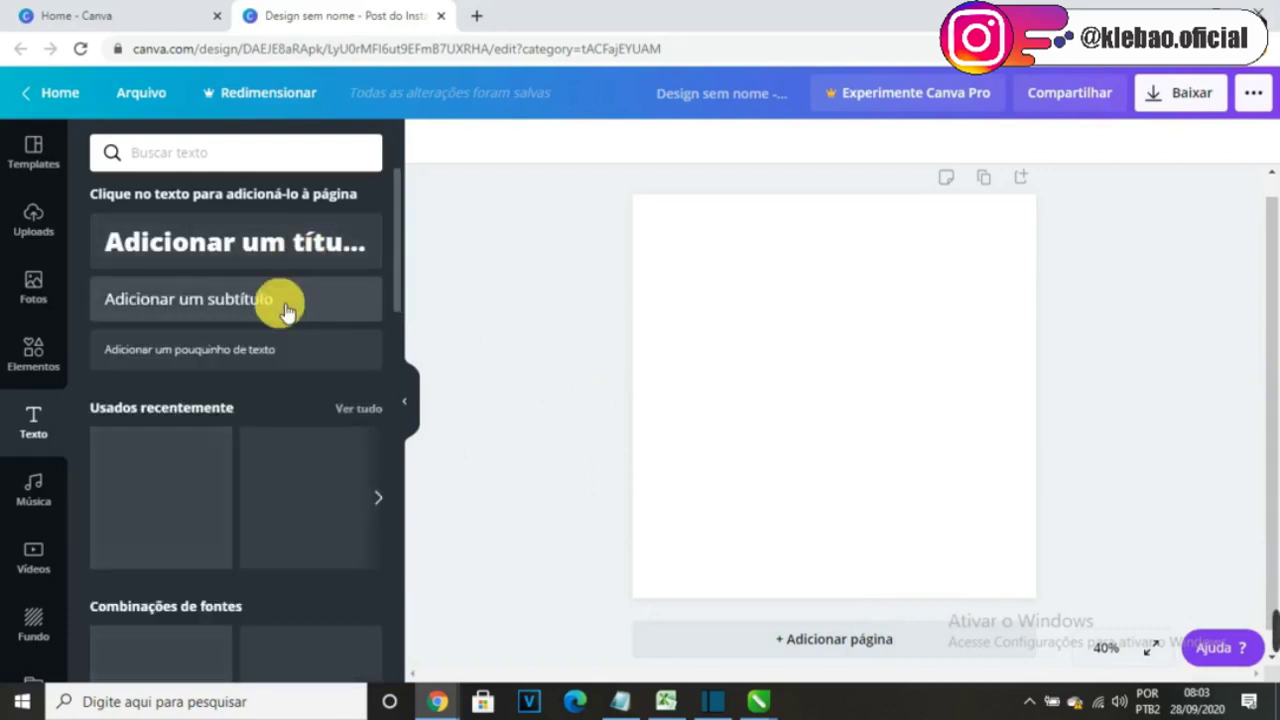
Step: Add a subtitle reading "EFEITOS NAS FONTES" and place it near the page's upper edge
left_click(285, 310)
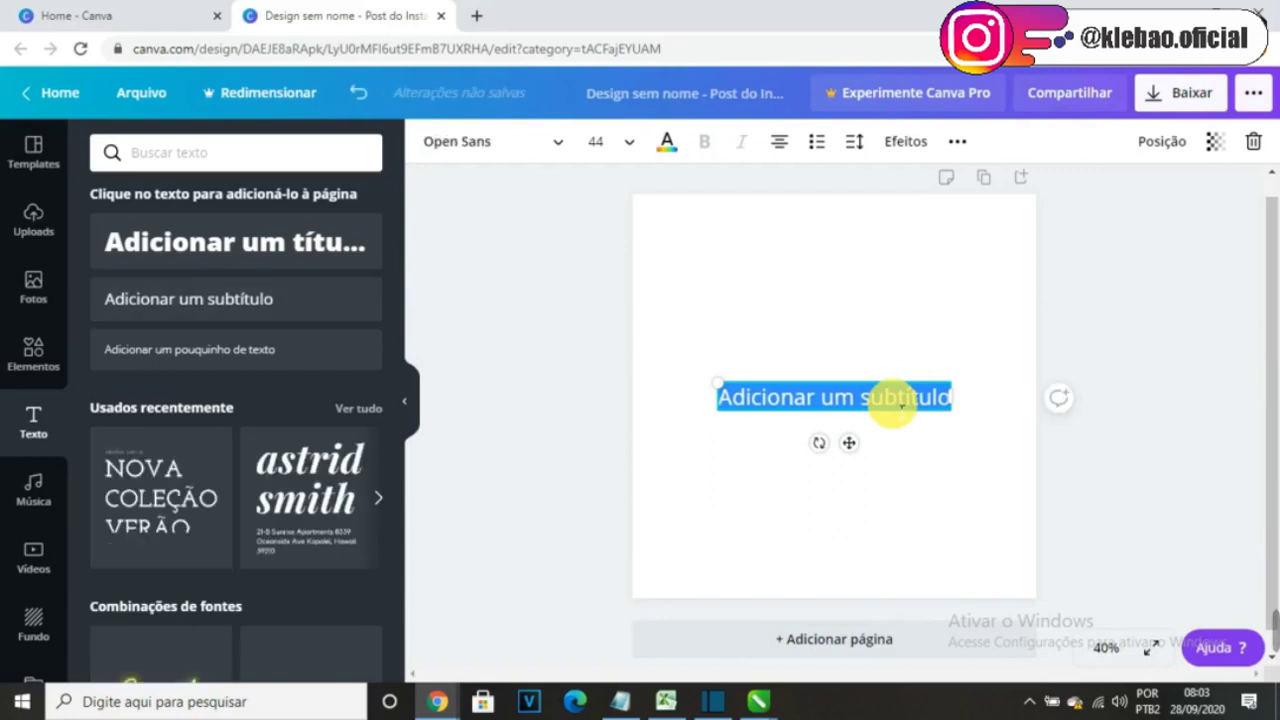
type("EFEITOS NAS")
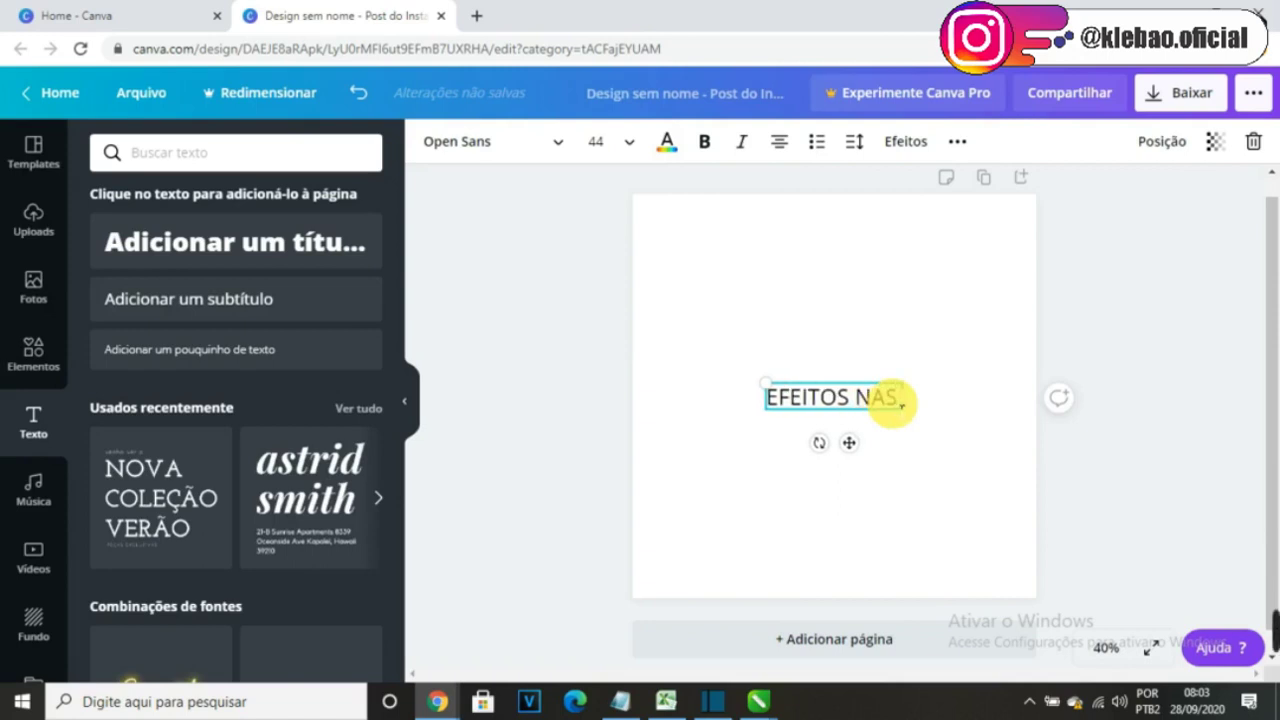
type("FONTES")
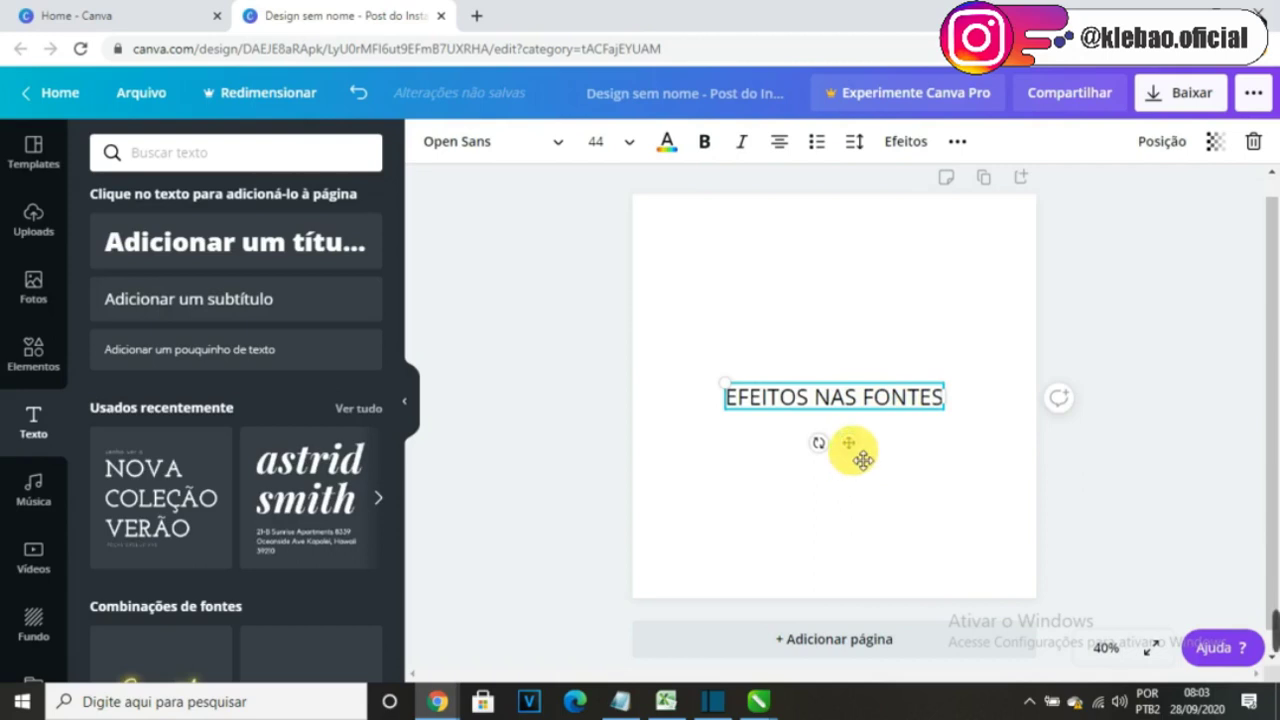
left_click_drag(863, 458, 860, 287)
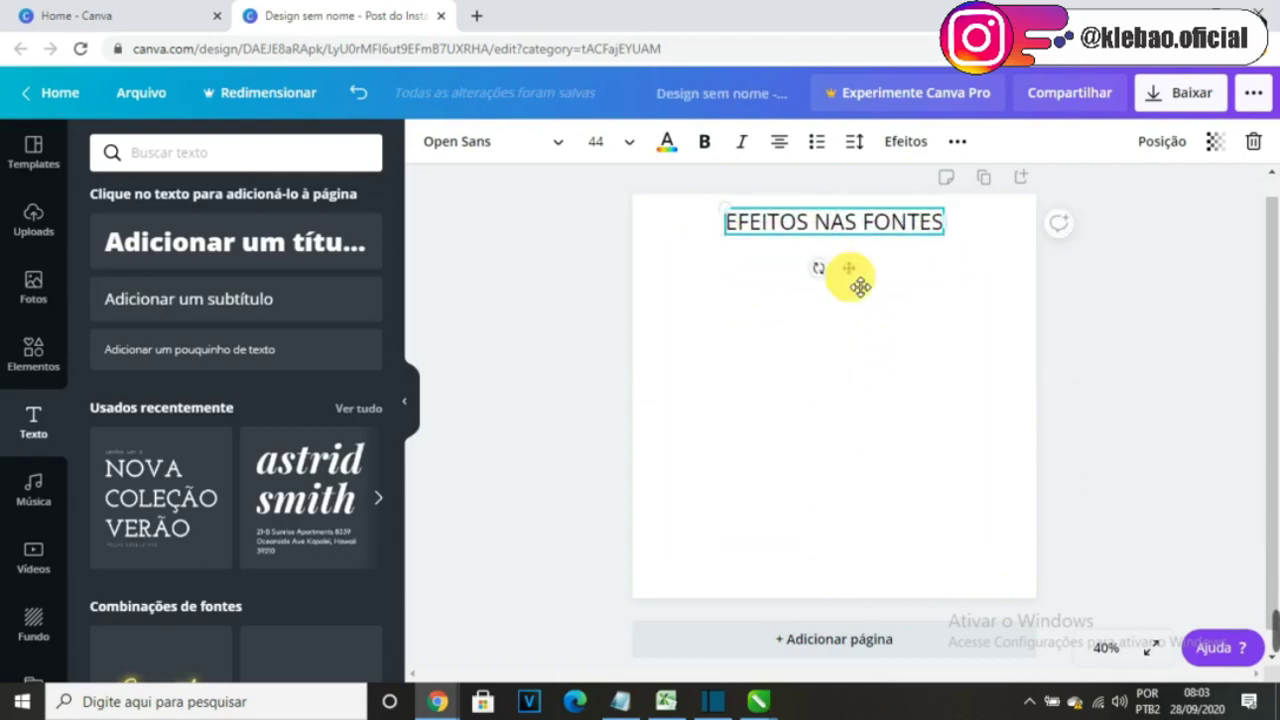
Step: Duplicate the "EFEITOS NAS FONTES" text, place the copy below it and change its wording to "SOMBREADO"
left_click(841, 236)
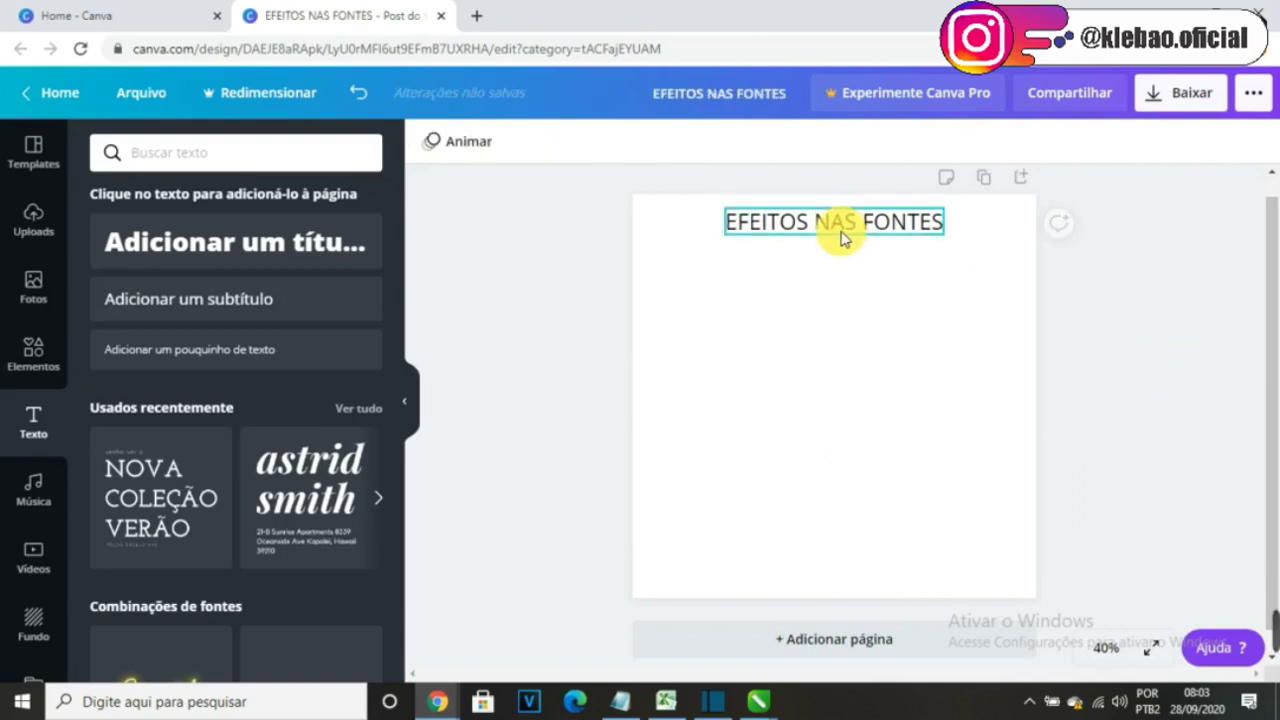
left_click(841, 236)
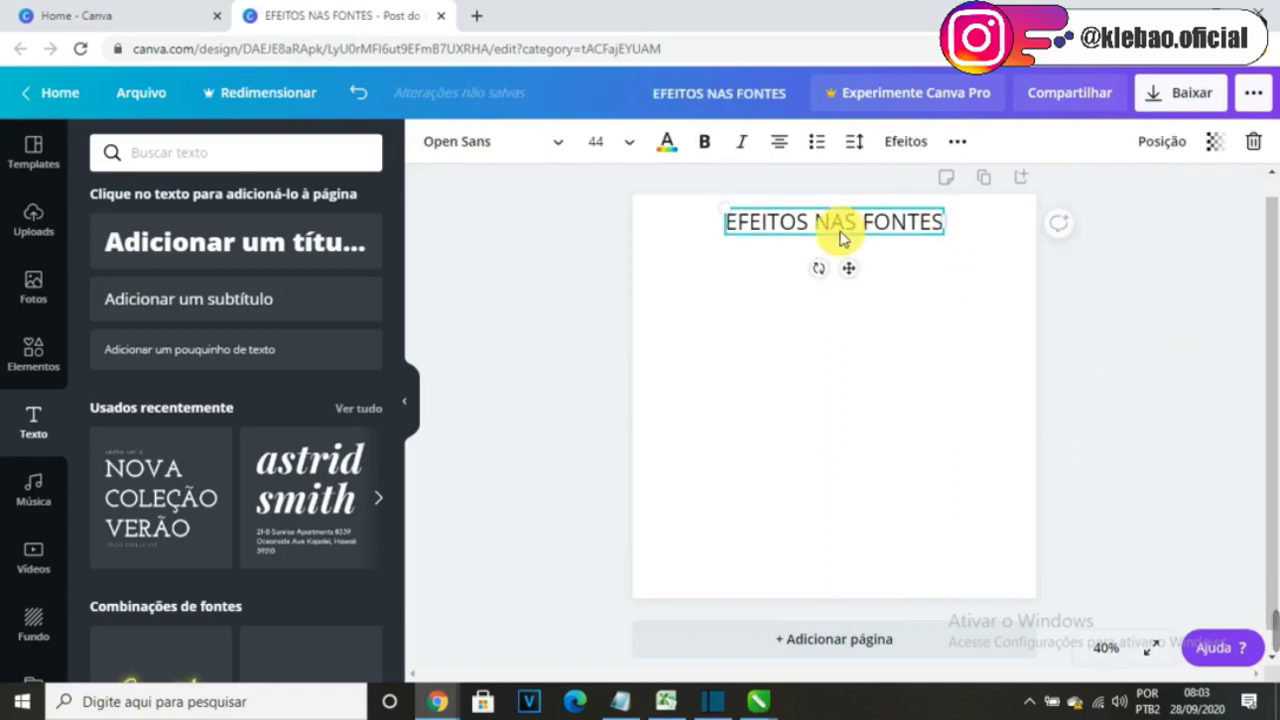
left_click(957, 146)
left_click(950, 186)
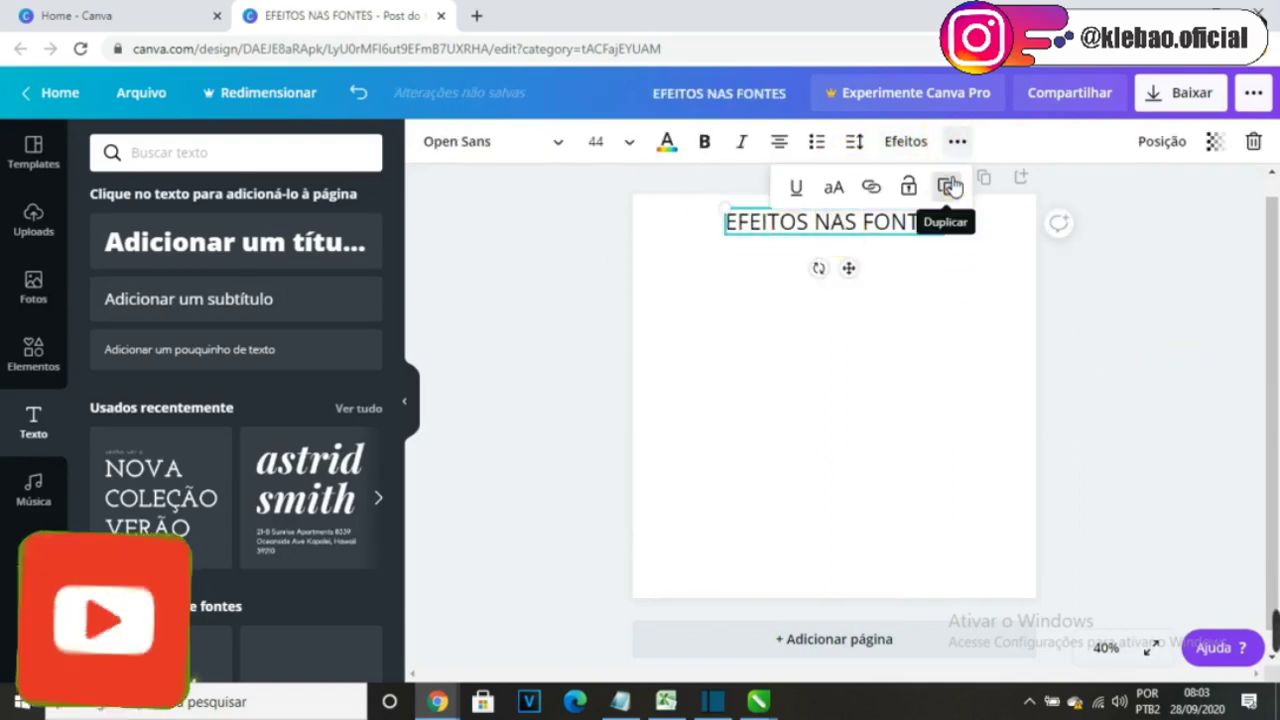
left_click_drag(866, 303, 862, 338)
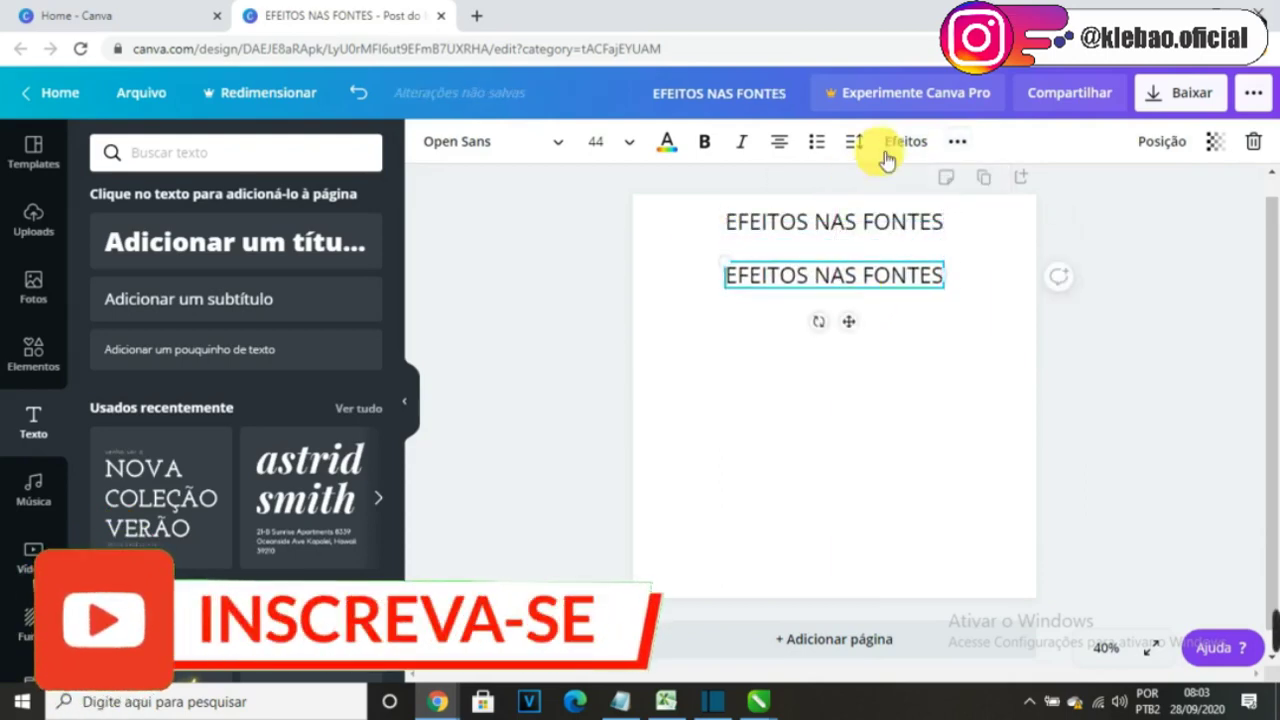
left_click(898, 153)
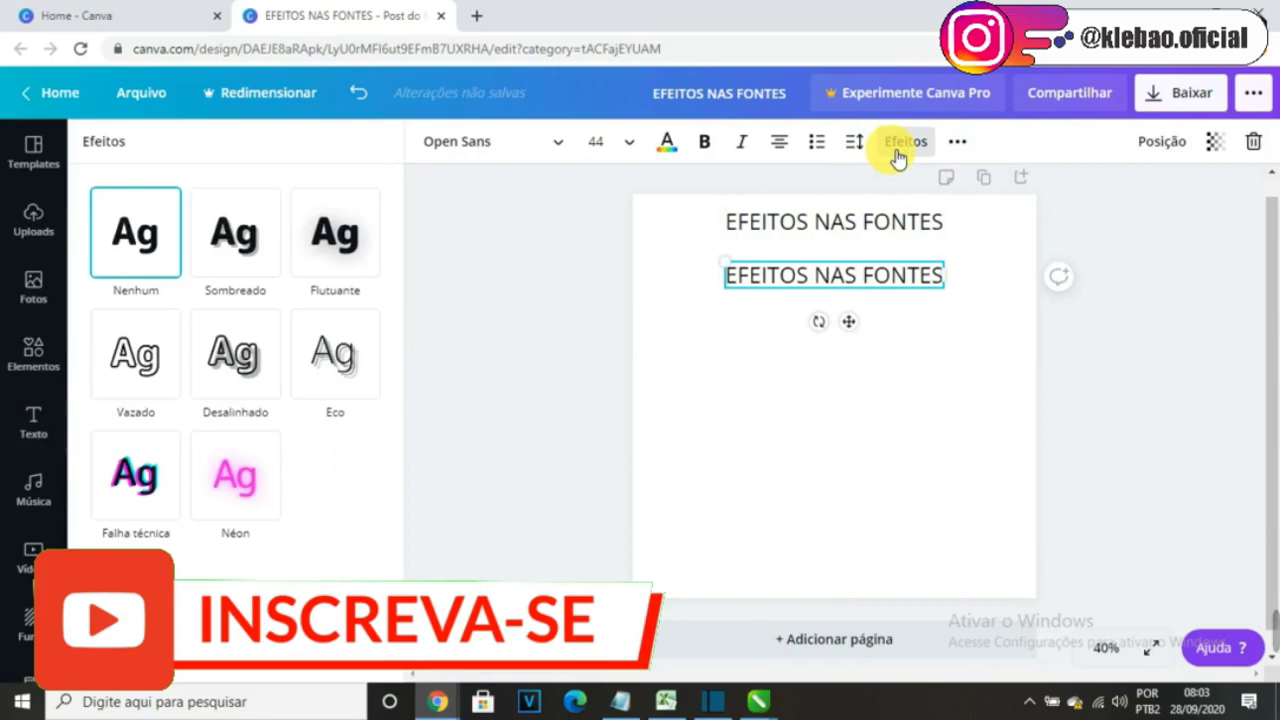
double_click(885, 273)
type("SOMBREADO")
Step: Duplicate the SOMBREADO text, place the copy beneath it and change its wording to "FLUTUANTE"
left_click(957, 141)
left_click(948, 187)
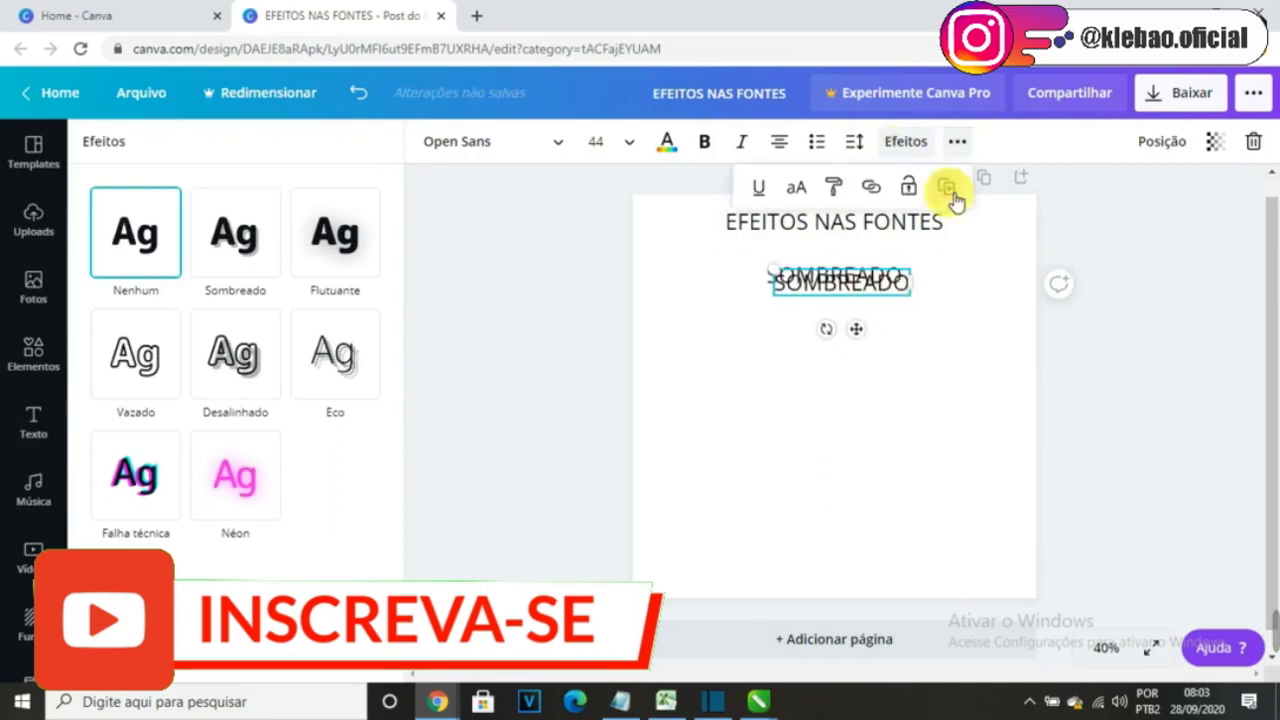
left_click_drag(862, 334, 860, 426)
double_click(858, 322)
type("FLUTUANTE")
Step: Duplicate the FLUTUANTE text and change the copy beneath it to "VAZADO"
left_click(957, 141)
left_click(951, 188)
double_click(854, 371)
type("VAZADO")
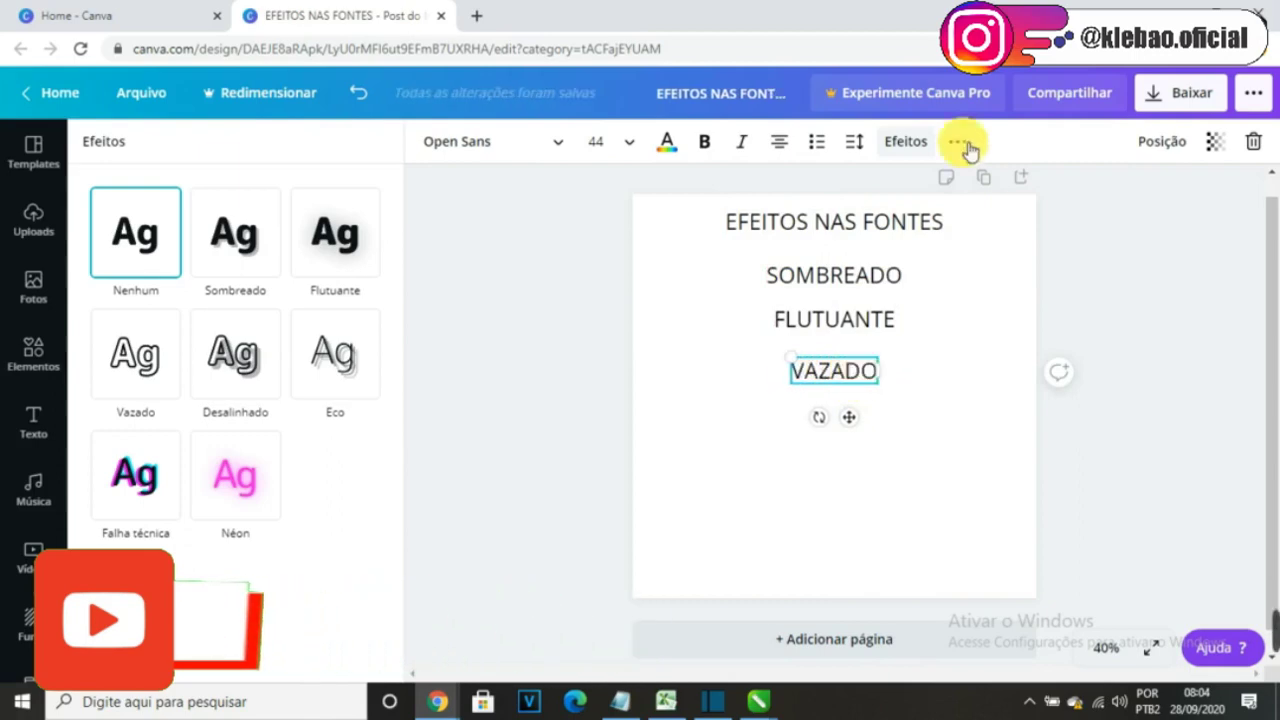
Step: Duplicate the VAZADO text, place the copy beneath it and change its wording to "DESALINHADO"
left_click(957, 141)
left_click(946, 187)
left_click_drag(868, 432, 860, 523)
double_click(864, 422)
type("DESALINHADO")
Step: Duplicate the DESALINHADO text and change the copy beneath it to "FALHA TÉCNICA"
left_click(957, 141)
left_click(951, 188)
double_click(846, 471)
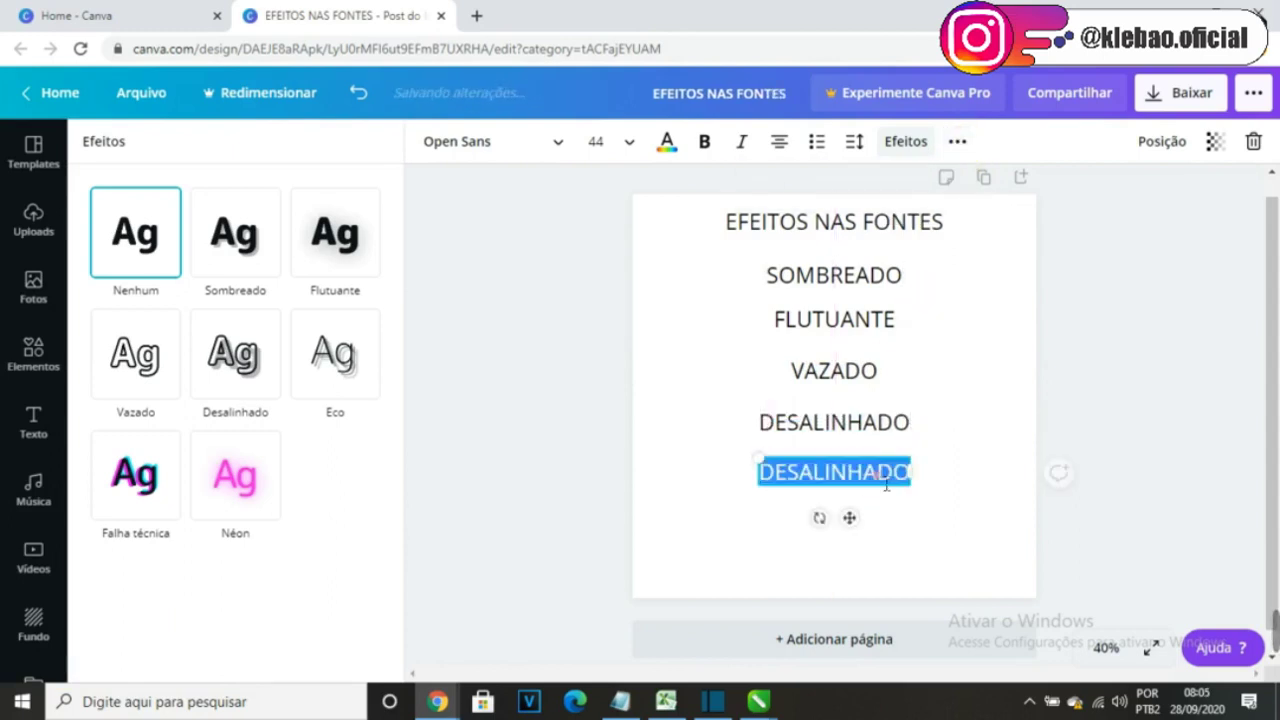
type("EALHA TÉCNICA")
Step: Duplicate the FALHA TÉCNICA text, place the copy beneath it and change its wording to "NÉON"
left_click(957, 141)
left_click(946, 182)
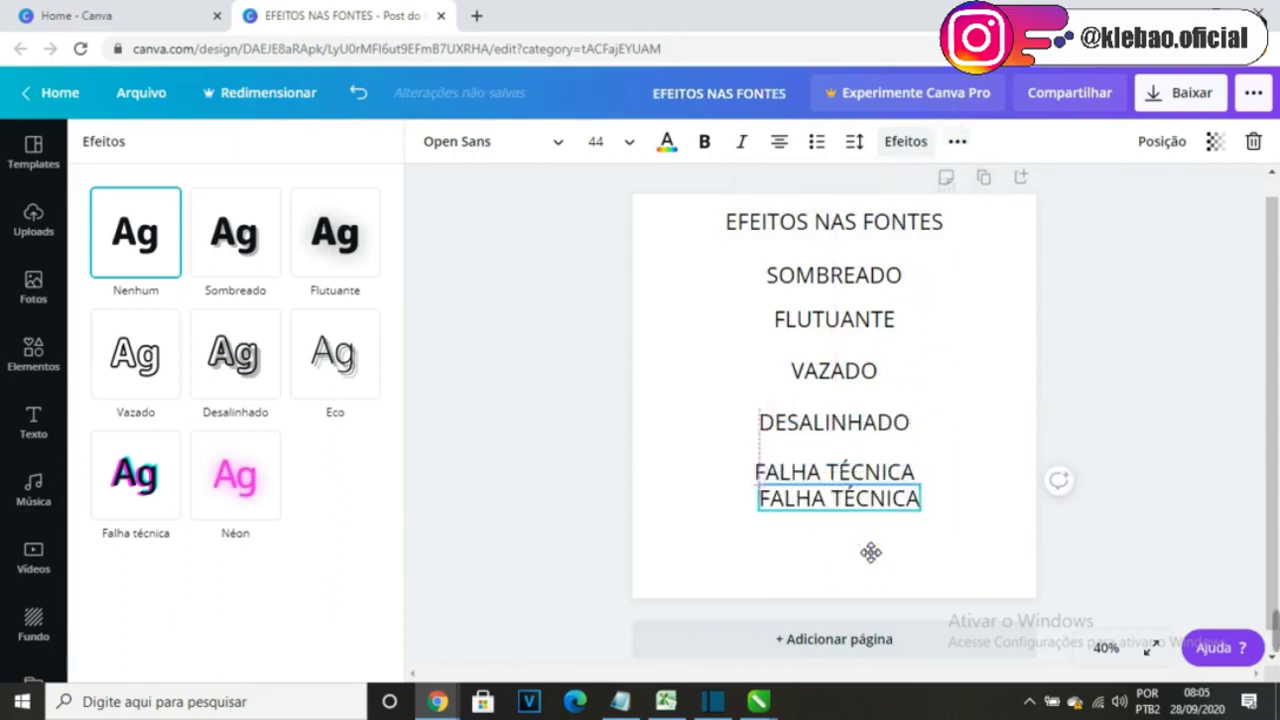
left_click_drag(871, 549, 870, 589)
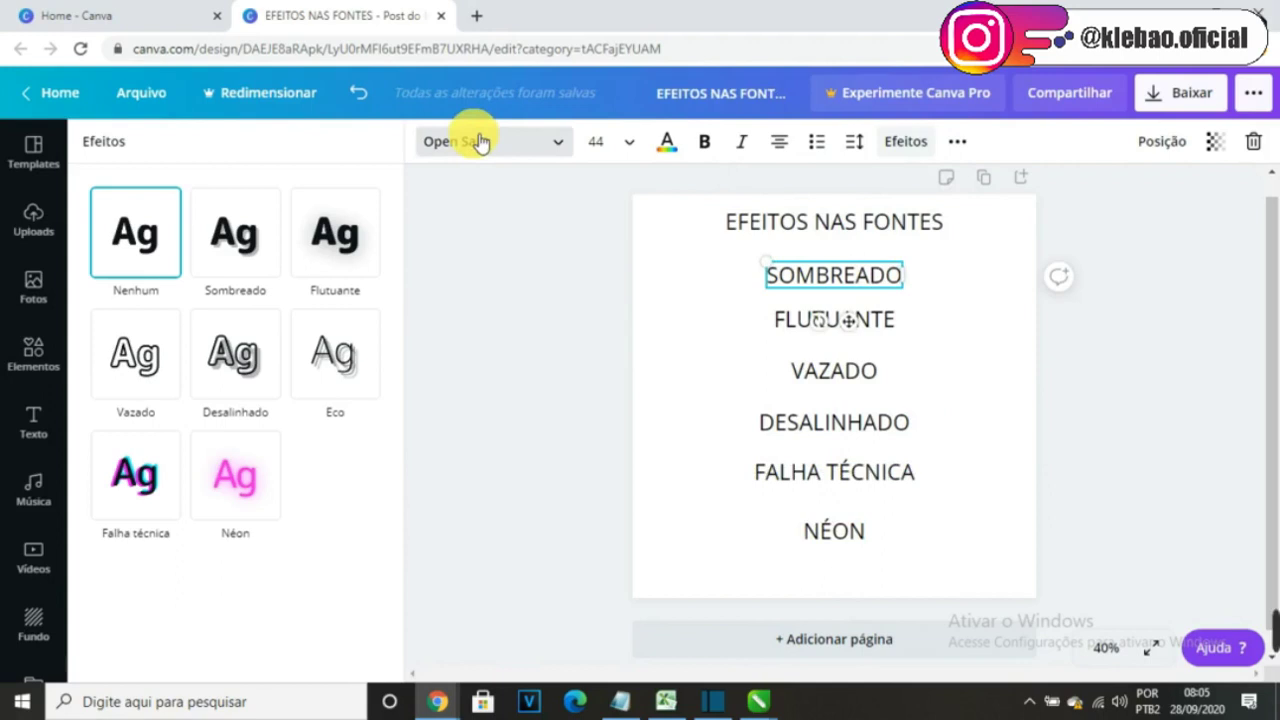
Step: Set the SOMBREADO text's font to Anton and its size to 80
left_click(477, 141)
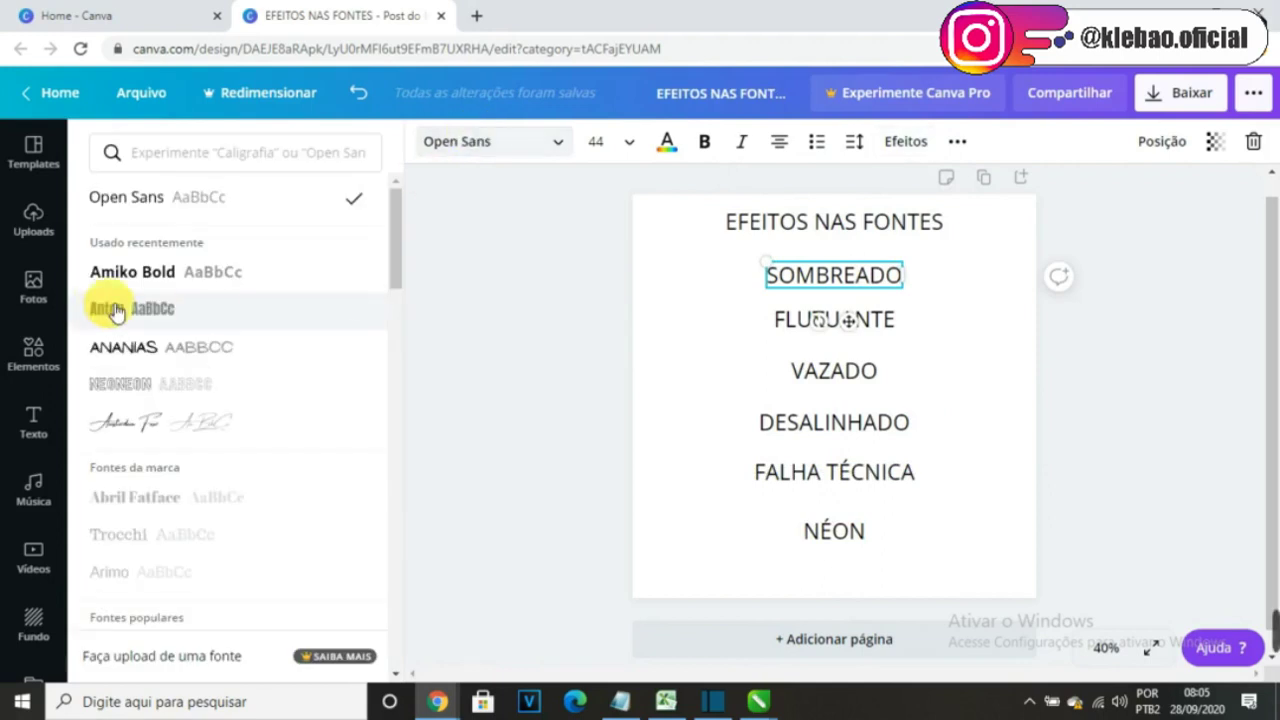
left_click(107, 308)
left_click(622, 142)
left_click(632, 520)
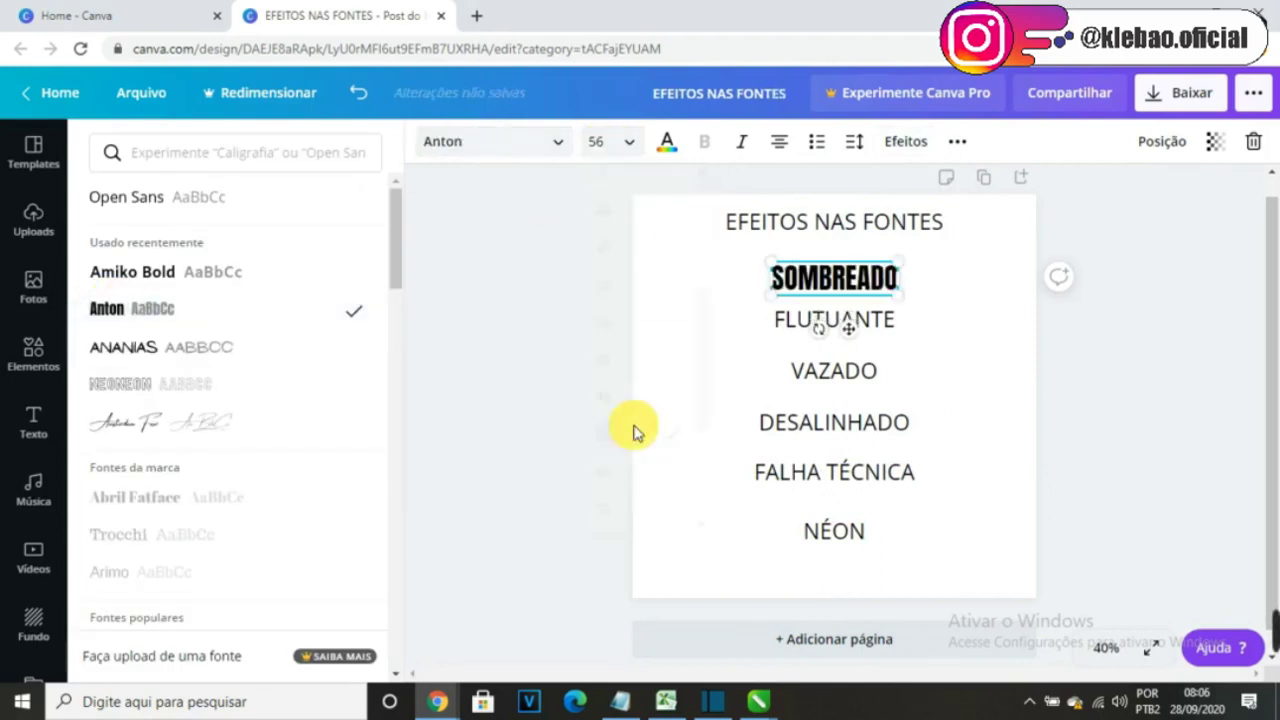
left_click(612, 142)
left_click(626, 466)
Step: Apply the Sombreado effect to the SOMBREADO text and set its size to 104
left_click(905, 141)
left_click(243, 244)
left_click(608, 147)
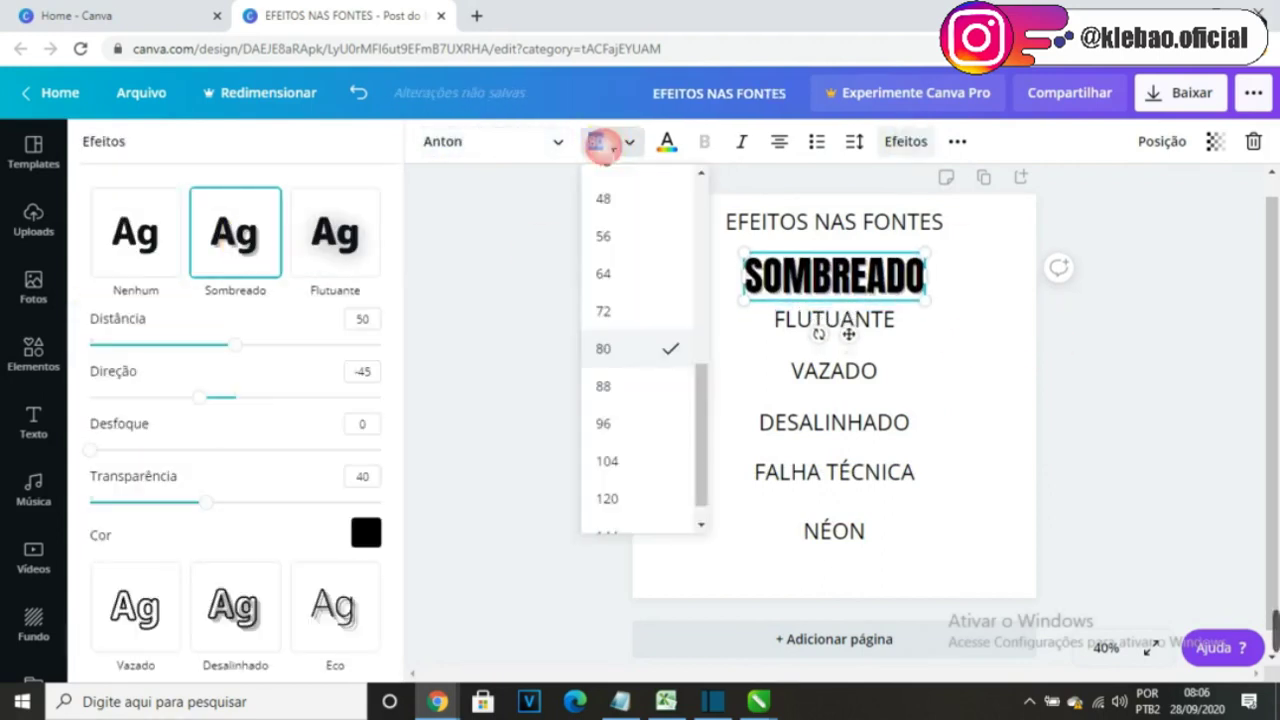
left_click(626, 423)
left_click(606, 147)
left_click(626, 430)
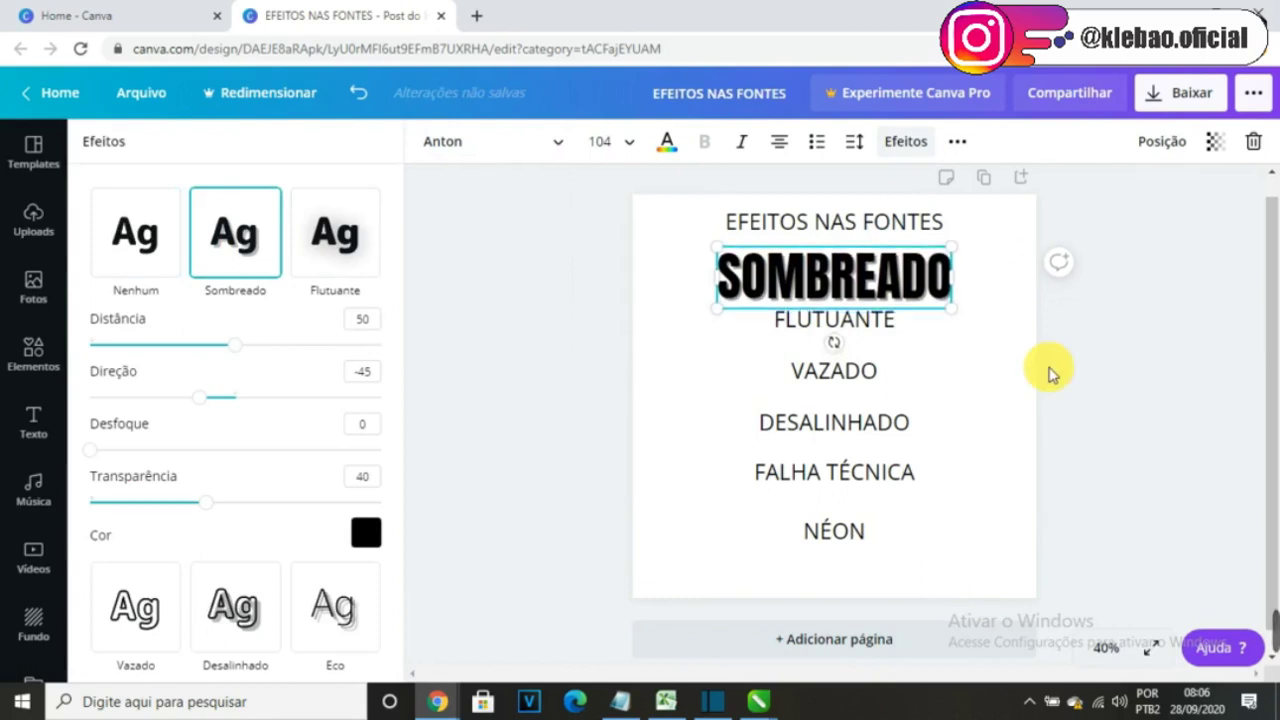
Step: Set the FLUTUANTE text's font to Anton and apply the Flutuante effect to it
left_click(895, 336)
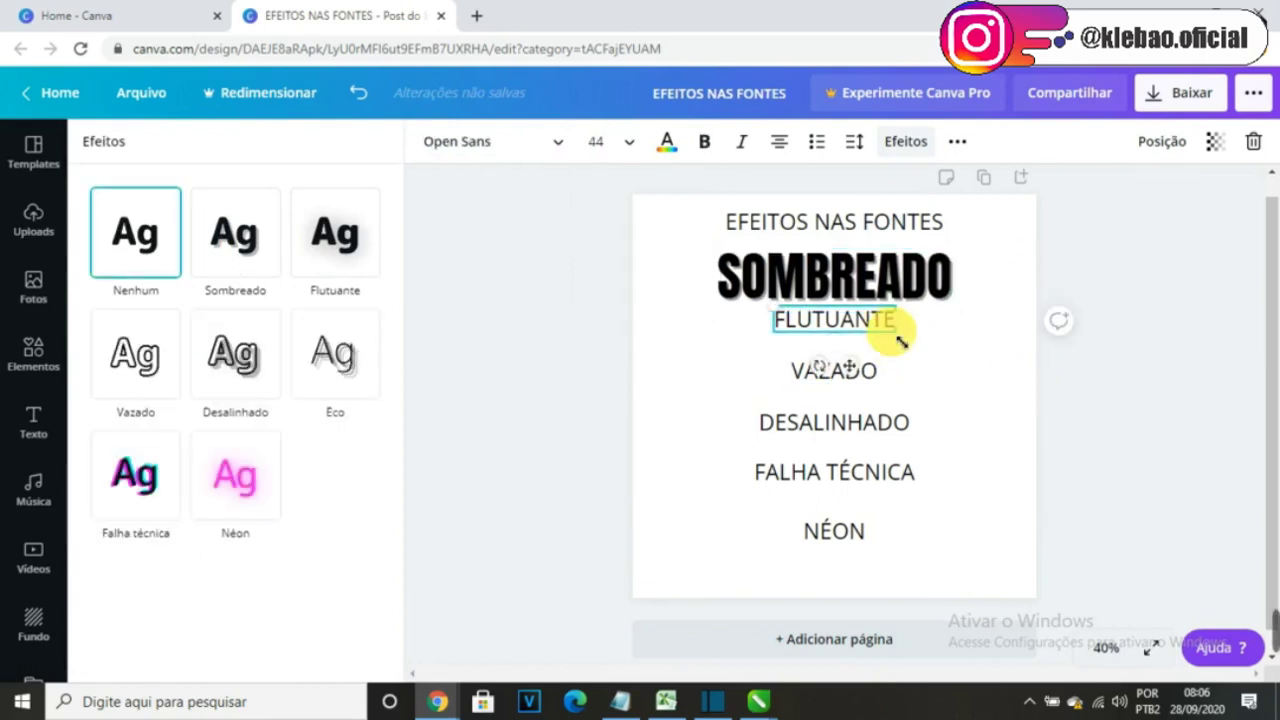
left_click(510, 146)
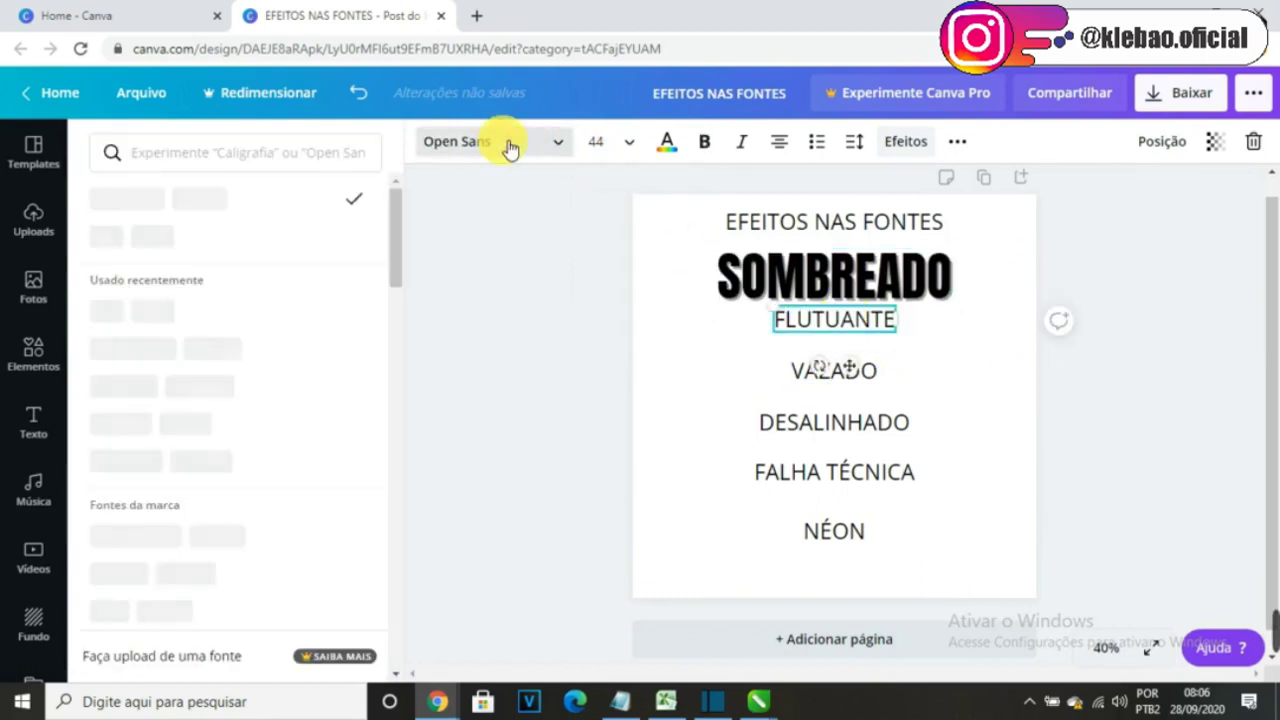
left_click(145, 318)
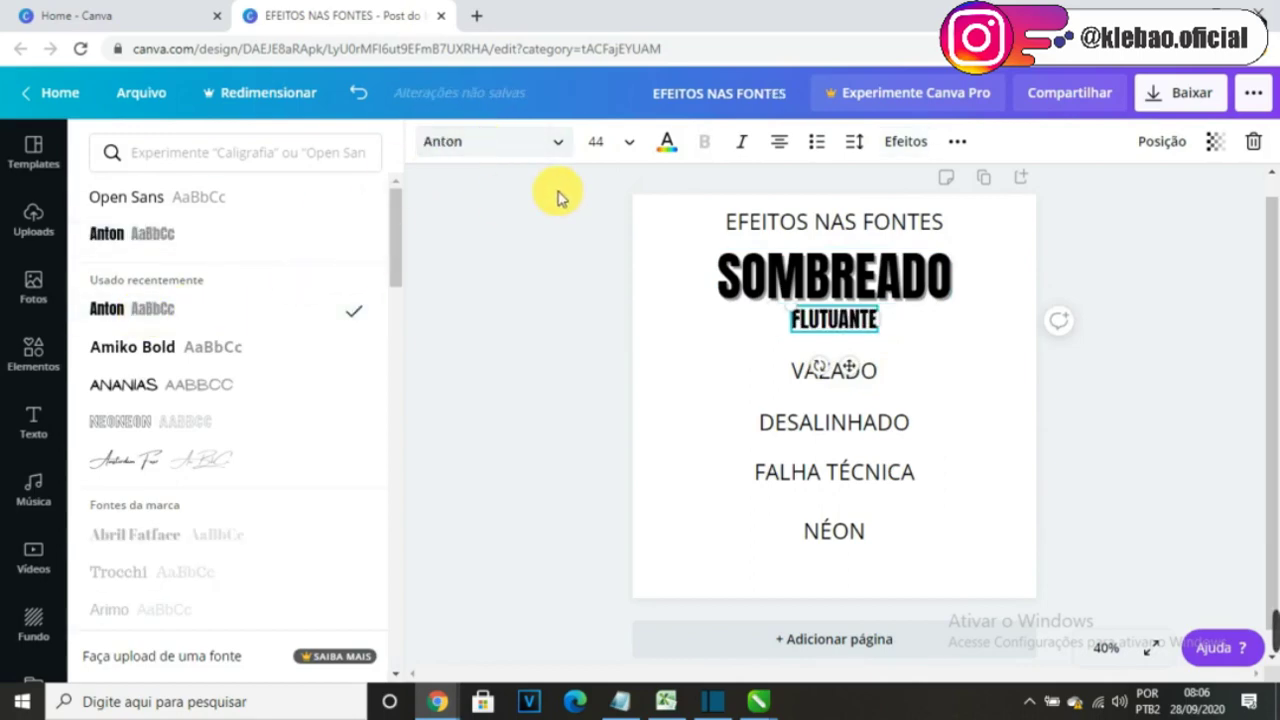
left_click(905, 143)
left_click(352, 262)
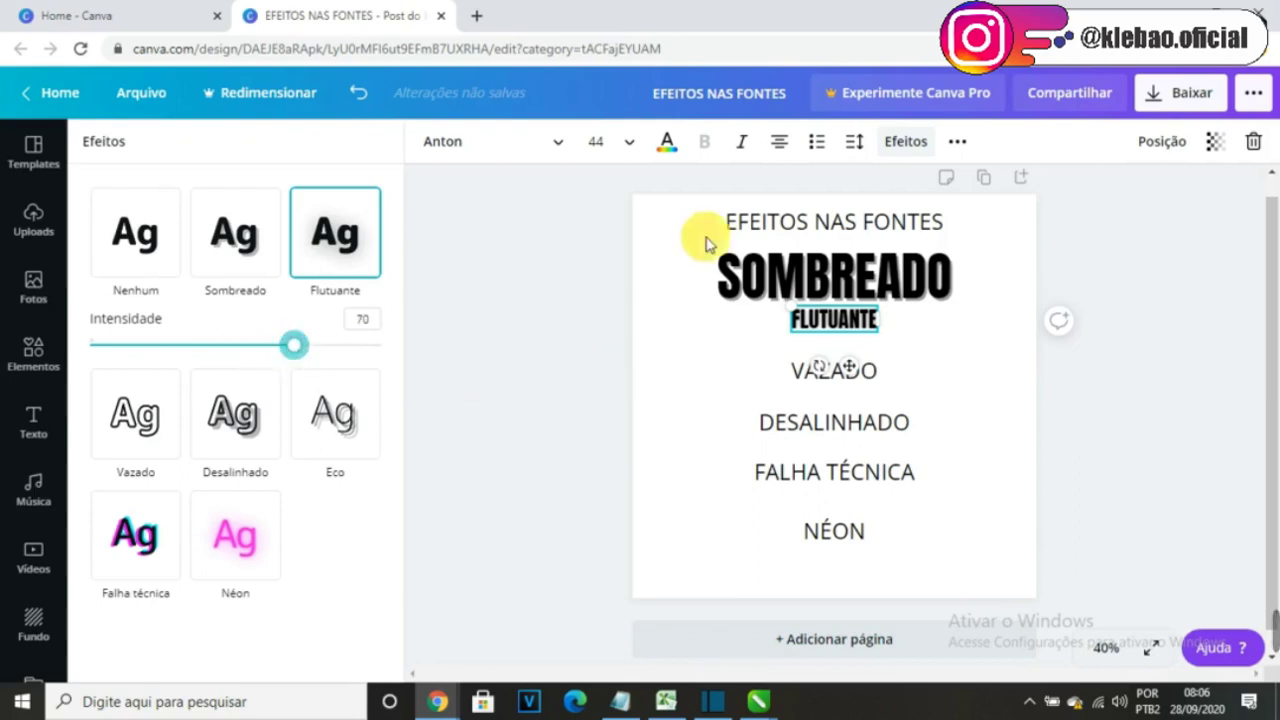
Step: Set the FLUTUANTE text's size to 104 and its effect intensity to 65
left_click(768, 278)
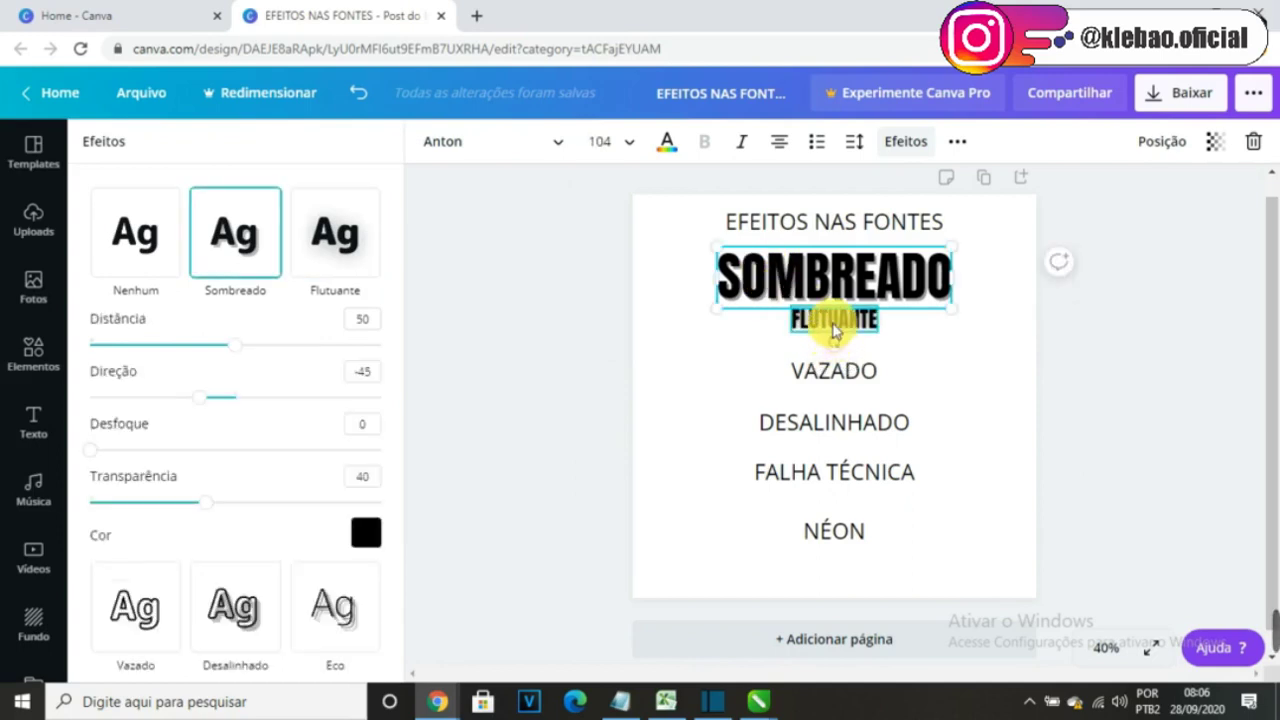
left_click(833, 330)
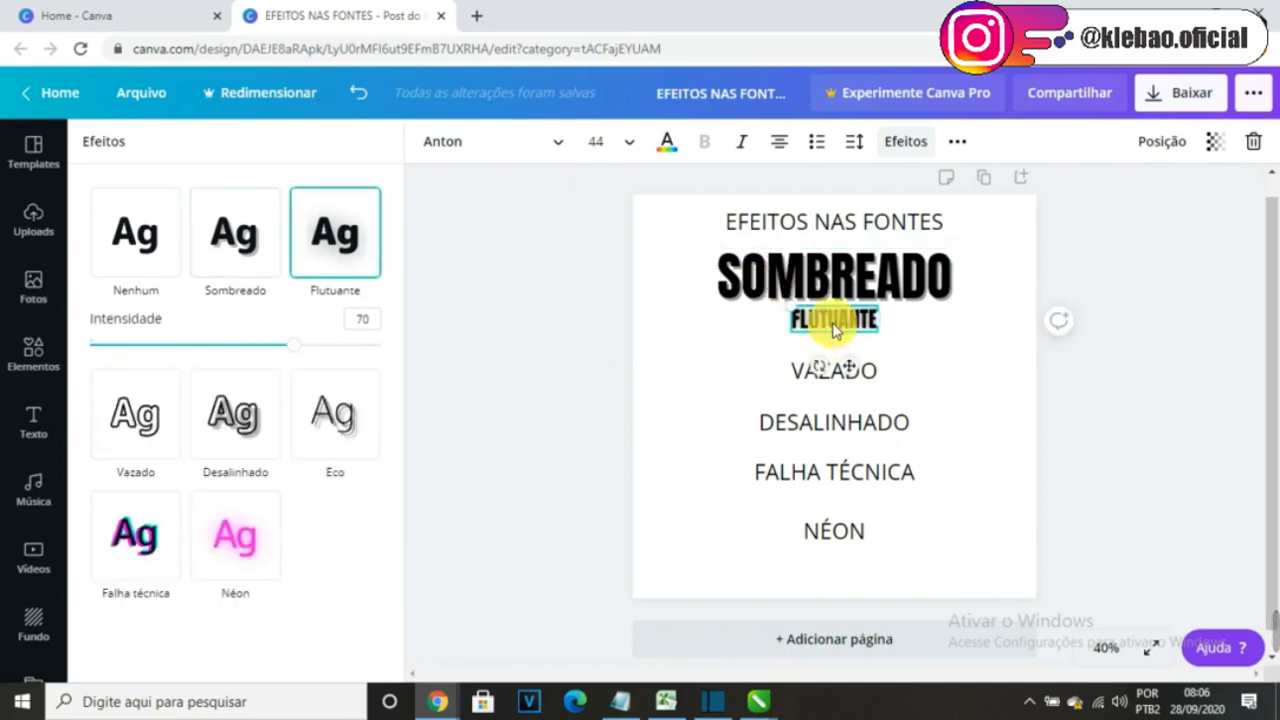
left_click(596, 141)
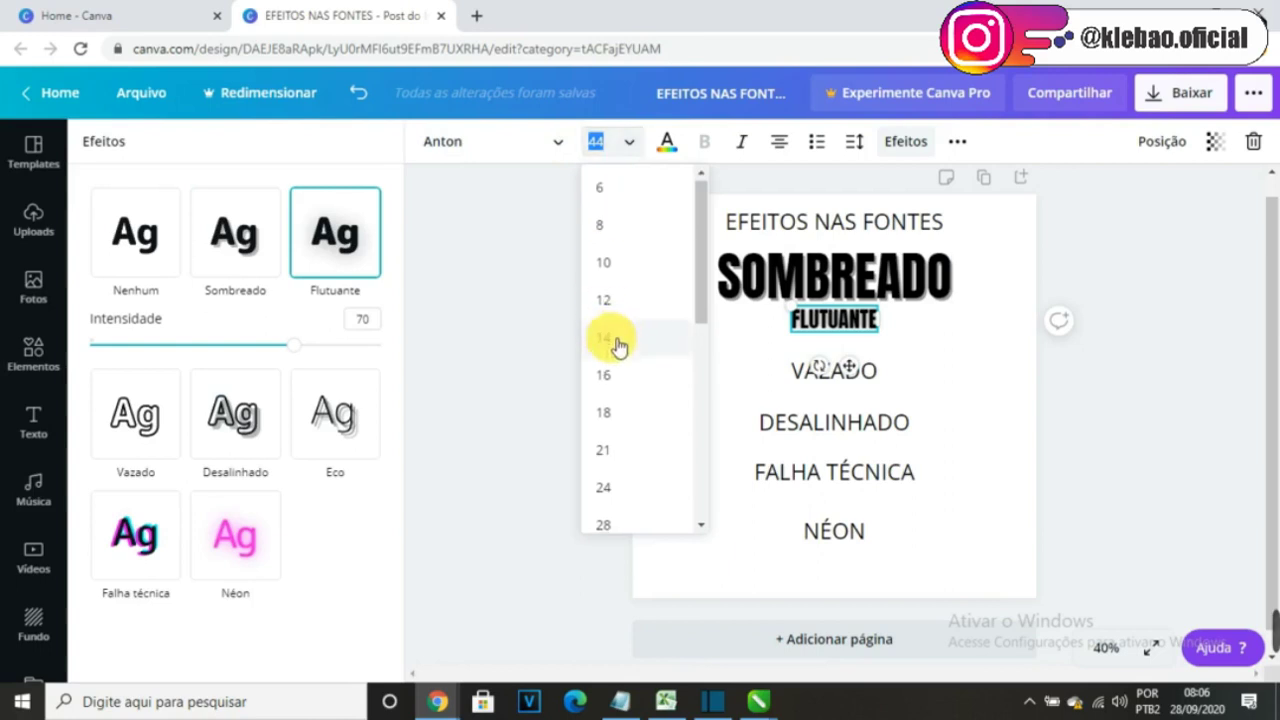
scroll(617, 345, "down", 5)
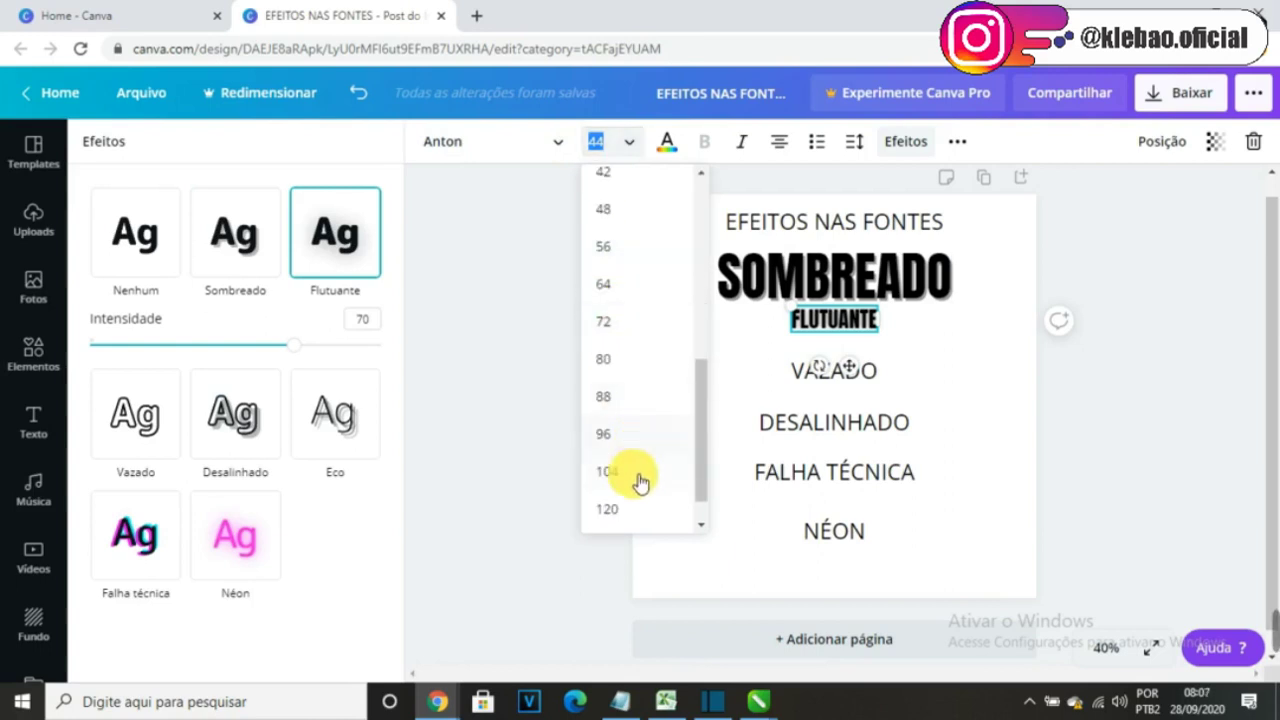
left_click(608, 471)
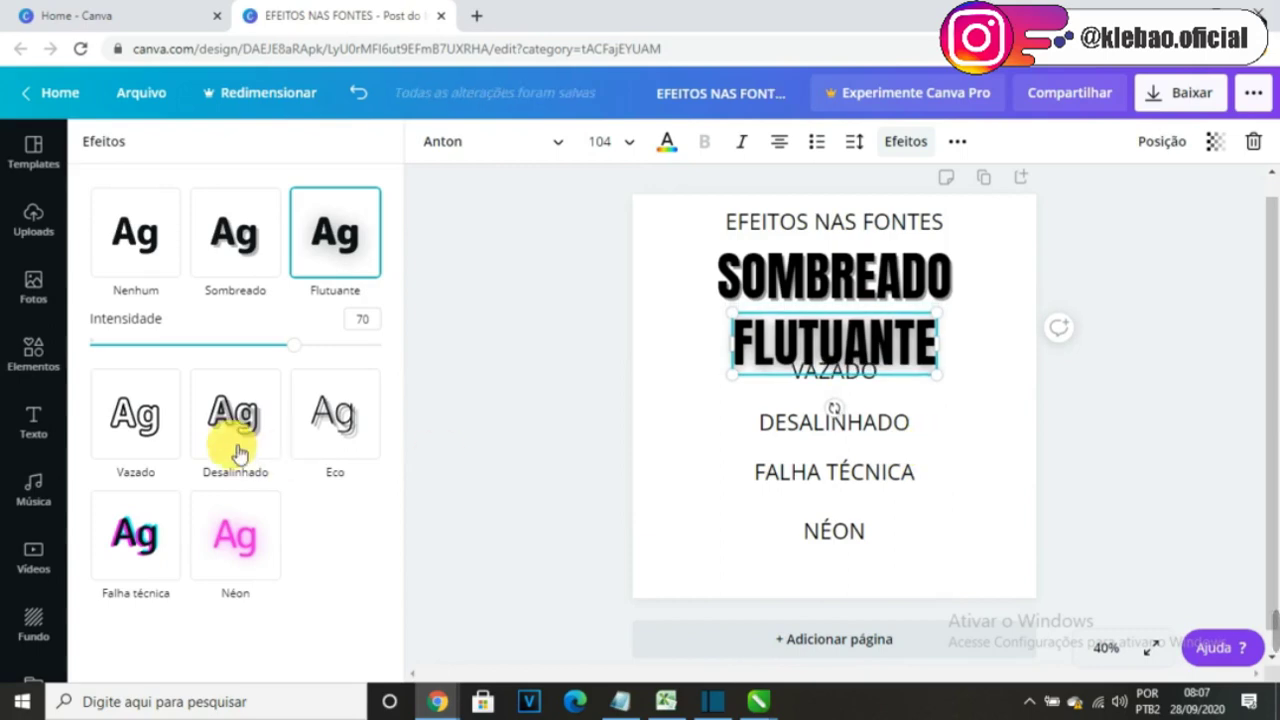
left_click(212, 350)
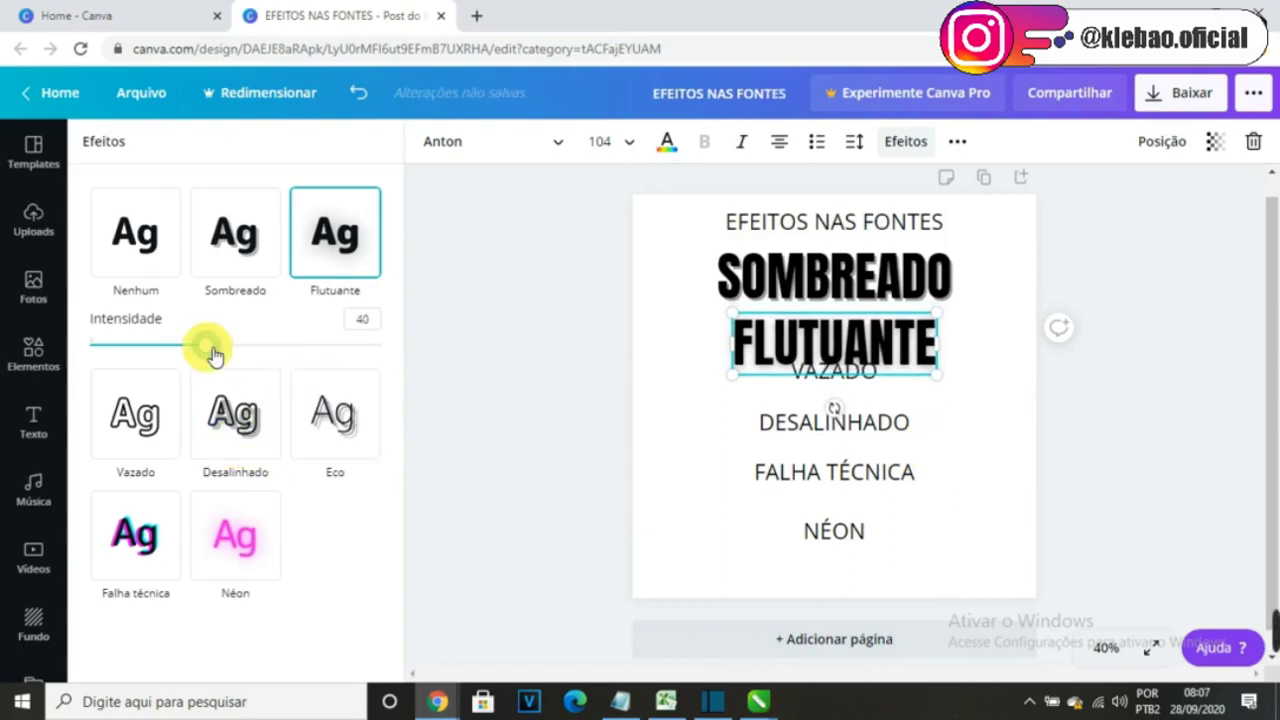
left_click(286, 353)
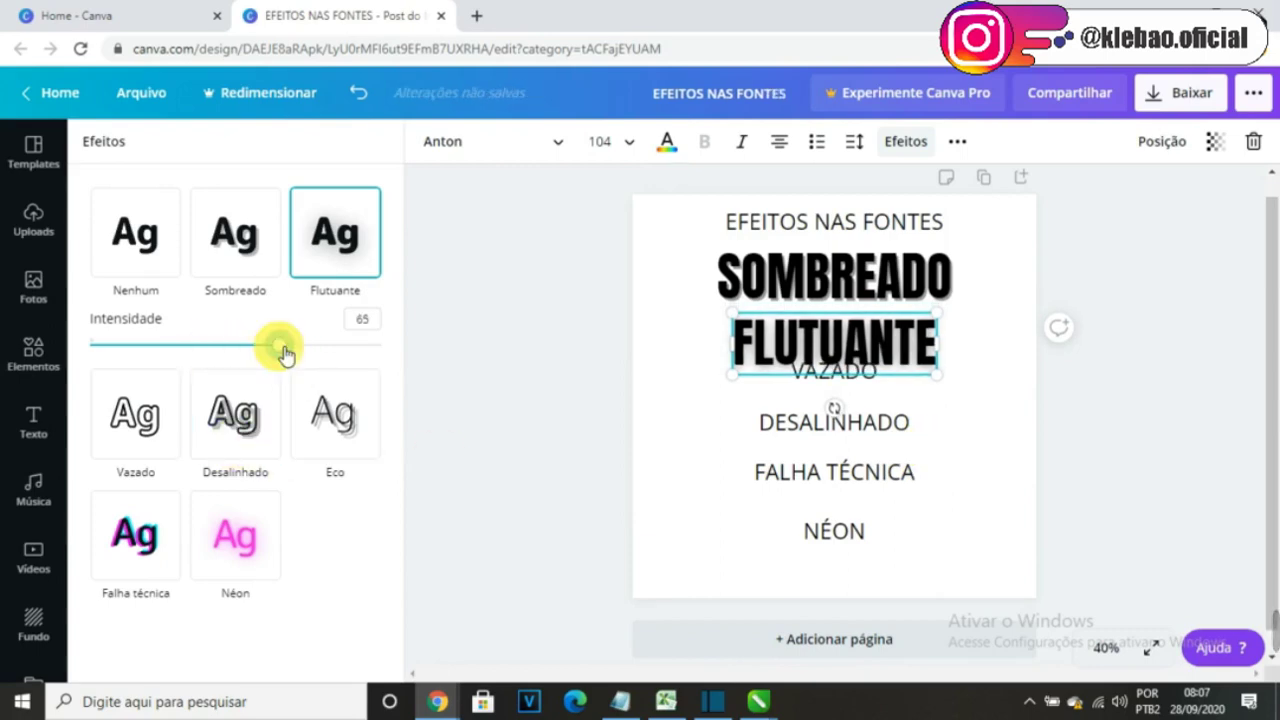
Step: Nudge the VAZADO text down until it clears the FLUTUANTE text
left_click(834, 377)
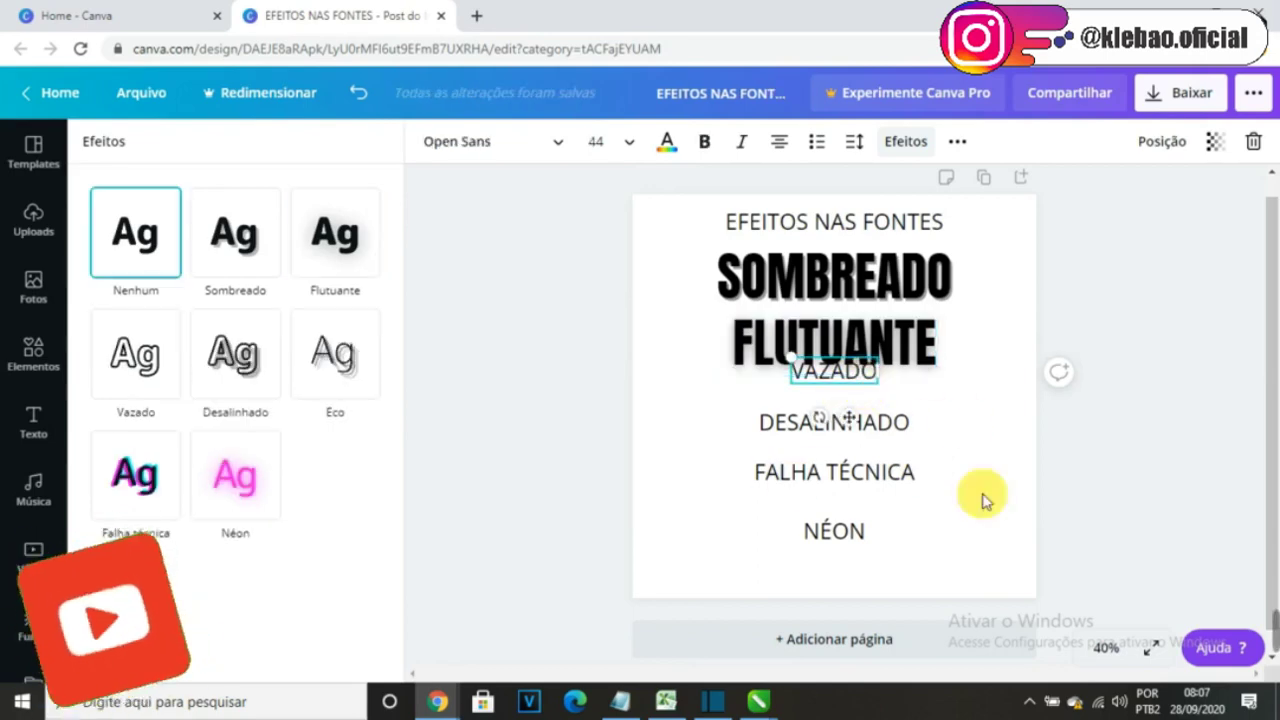
key("Down")
key("Down")
key("Down")
key("Down")
key("Down")
Step: Set the VAZADO text's font to Anton, apply the Vazado effect and enlarge it to match the lines above
left_click(508, 141)
left_click(138, 232)
left_click(906, 141)
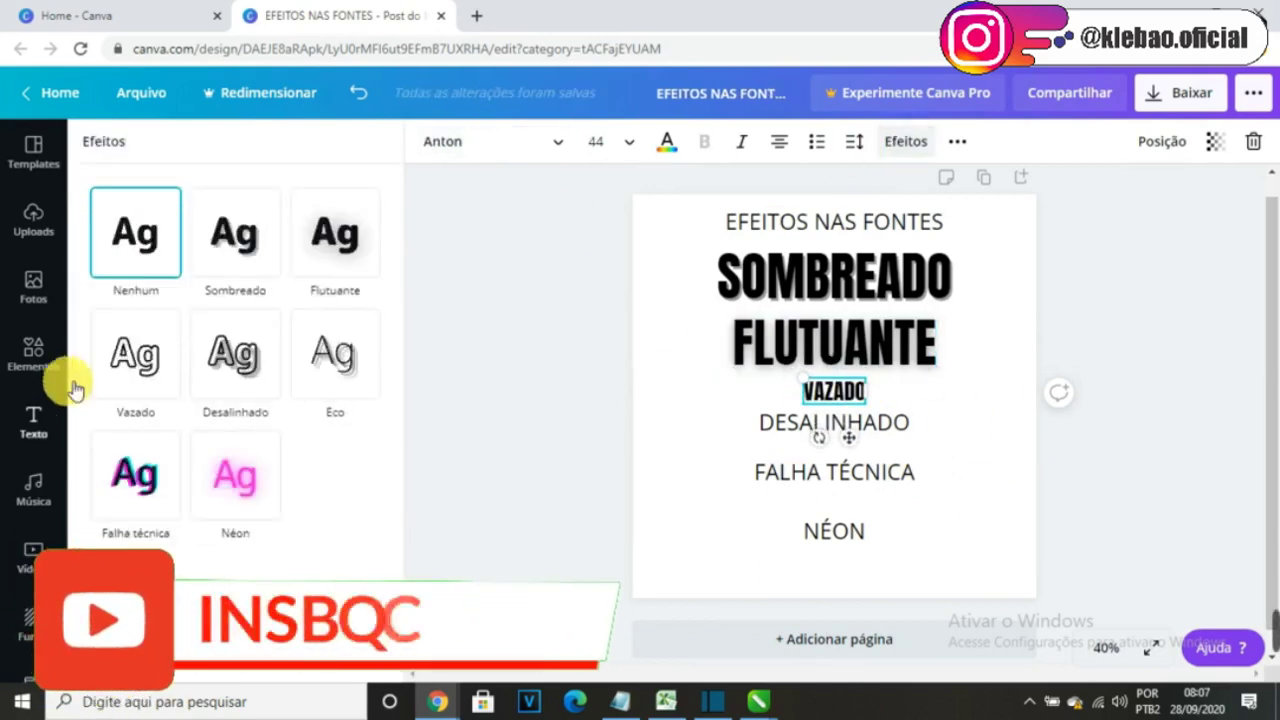
left_click(135, 354)
left_click(600, 141)
scroll(611, 330, "down", 5)
left_click(611, 429)
left_click(1109, 446)
Step: Move the NÉON, FALHA TÉCNICA and DESALINHADO texts down to make room below VAZADO
left_click_drag(843, 540, 843, 580)
left_click_drag(872, 474, 877, 525)
left_click_drag(900, 432, 903, 482)
Step: Format the DESALINHADO text with the Anton font, the Desalinhado effect and size 104
left_click(508, 141)
left_click(138, 232)
left_click(906, 141)
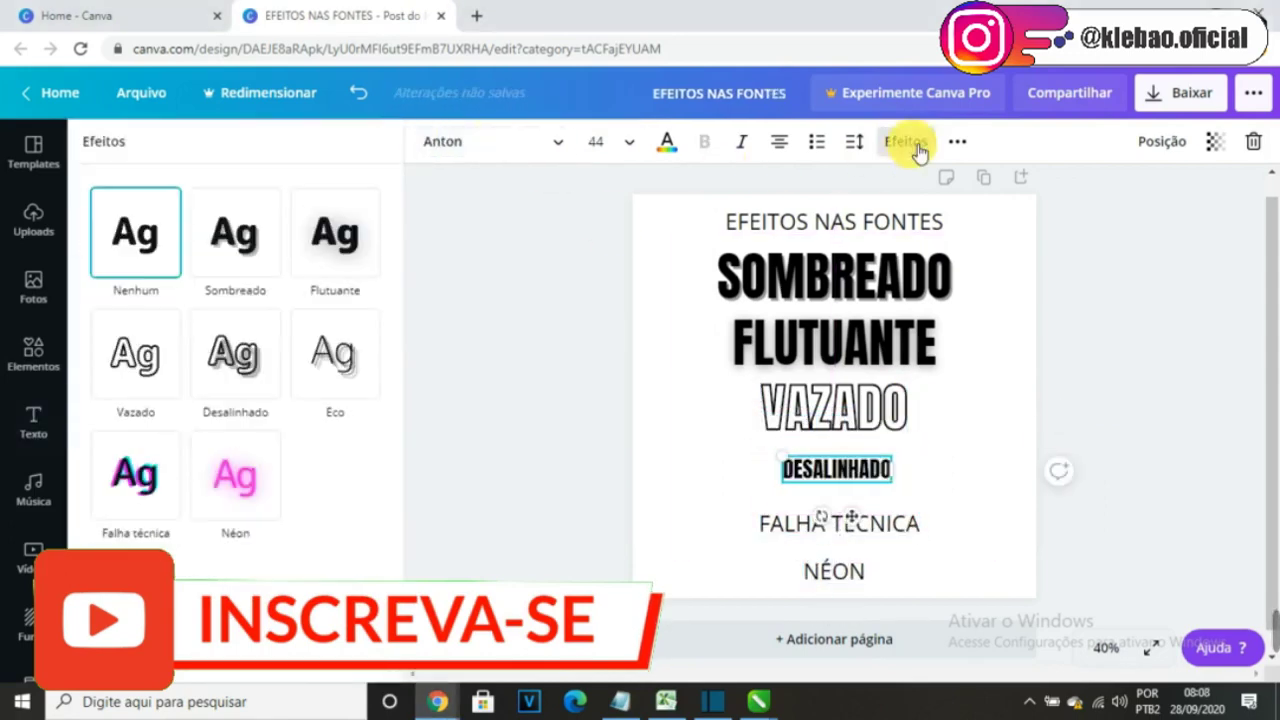
left_click(240, 355)
left_click(600, 141)
scroll(640, 400, "down", 5)
left_click(640, 474)
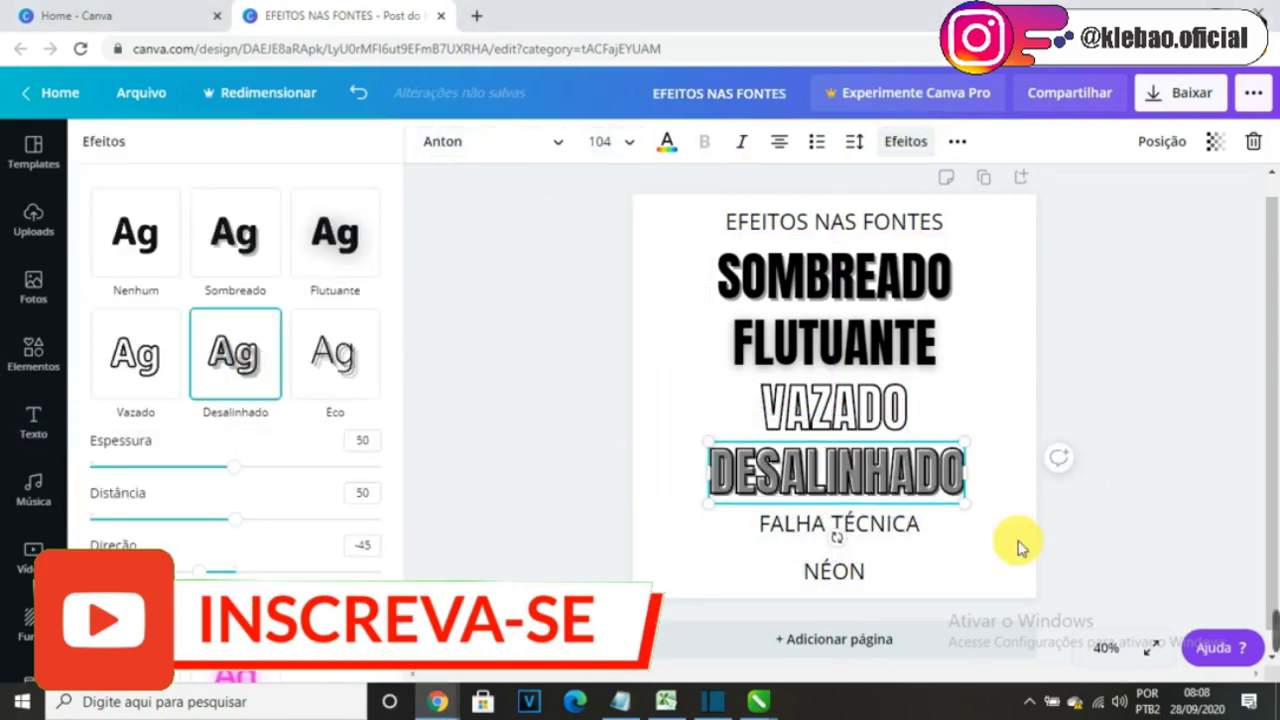
Step: Adjust the Desalinhado effect's thickness, distance and direction, and set its colour to the pink brand colour
left_click_drag(233, 466, 306, 466)
left_click_drag(243, 521, 326, 535)
left_click_drag(243, 571, 201, 571)
left_click(367, 602)
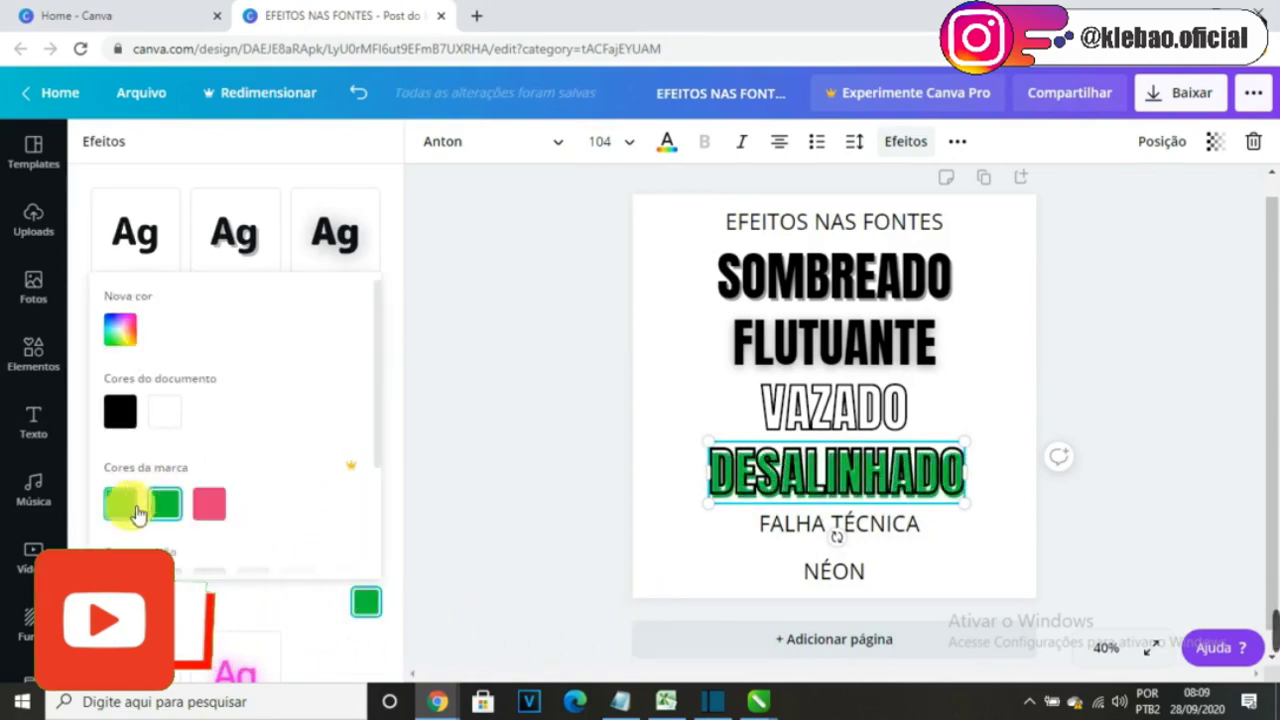
left_click(209, 506)
Step: Set the FALHA TÉCNICA text to the Anton font at size 104
left_click(785, 528)
left_click(443, 141)
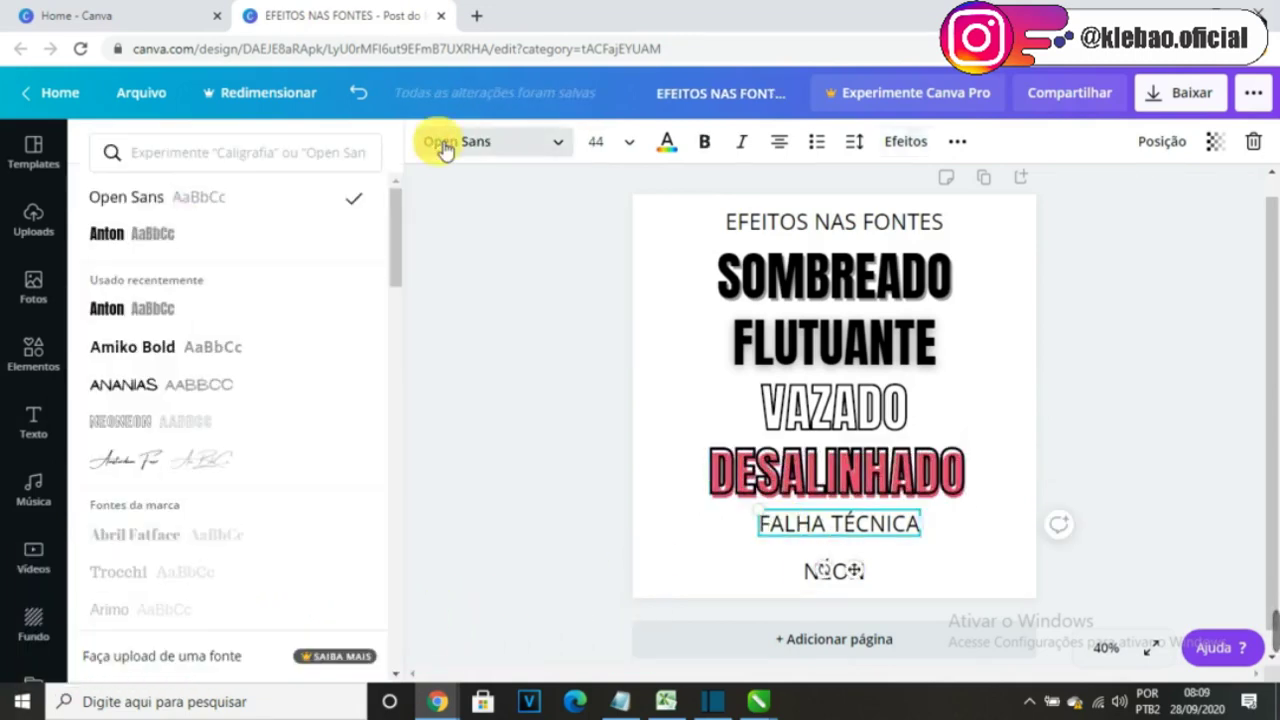
left_click(106, 233)
left_click(598, 148)
type("104")
key("Return")
Step: Apply the Falha técnica effect to the FALHA TÉCNICA text with distance 87 and direction 144
left_click(906, 141)
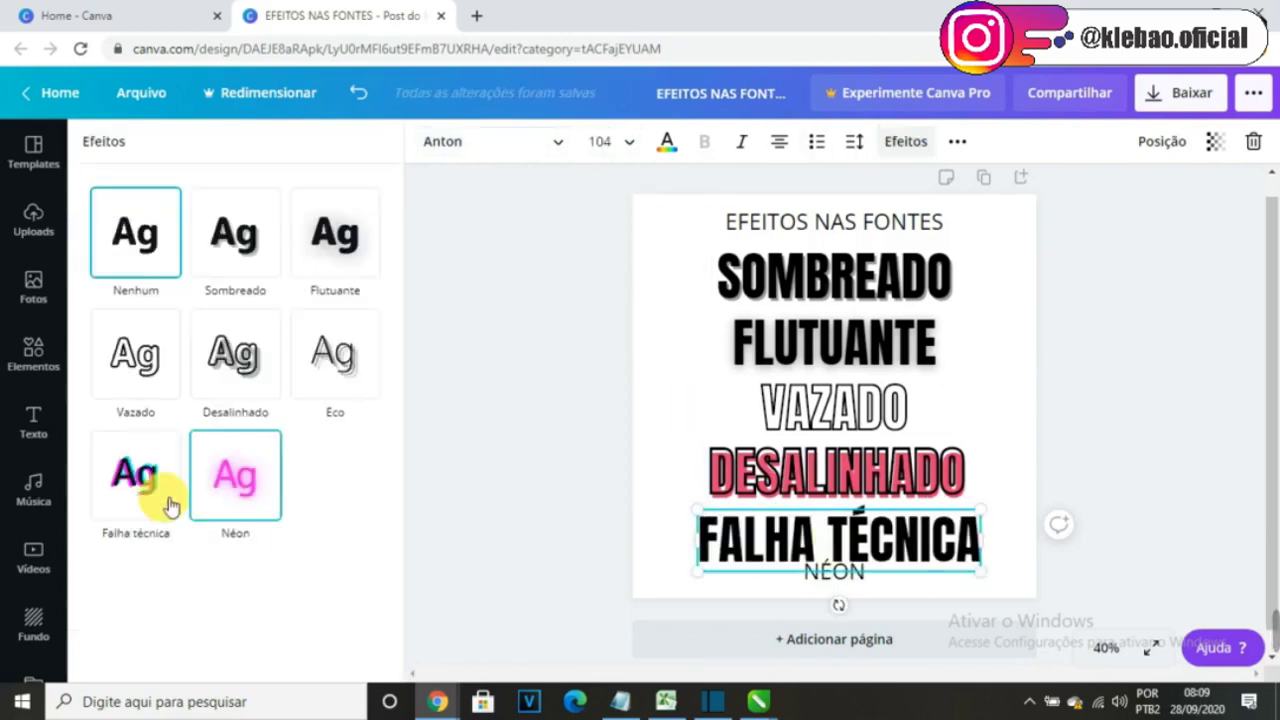
left_click(135, 478)
left_click_drag(240, 592, 266, 590)
left_click_drag(308, 640, 352, 640)
left_click_drag(267, 588, 343, 589)
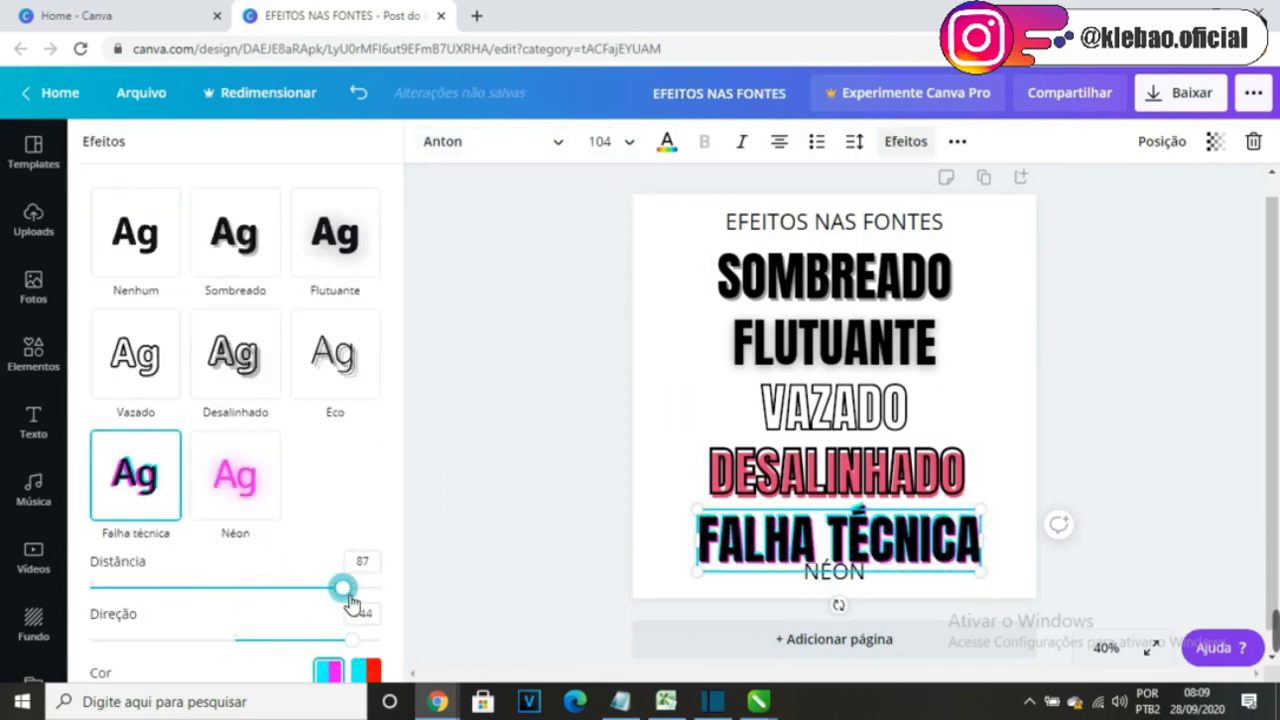
Step: Move the heading and the five effect lines from SOMBREADO to FALHA TÉCNICA up to make room for NÉON
left_click(920, 287)
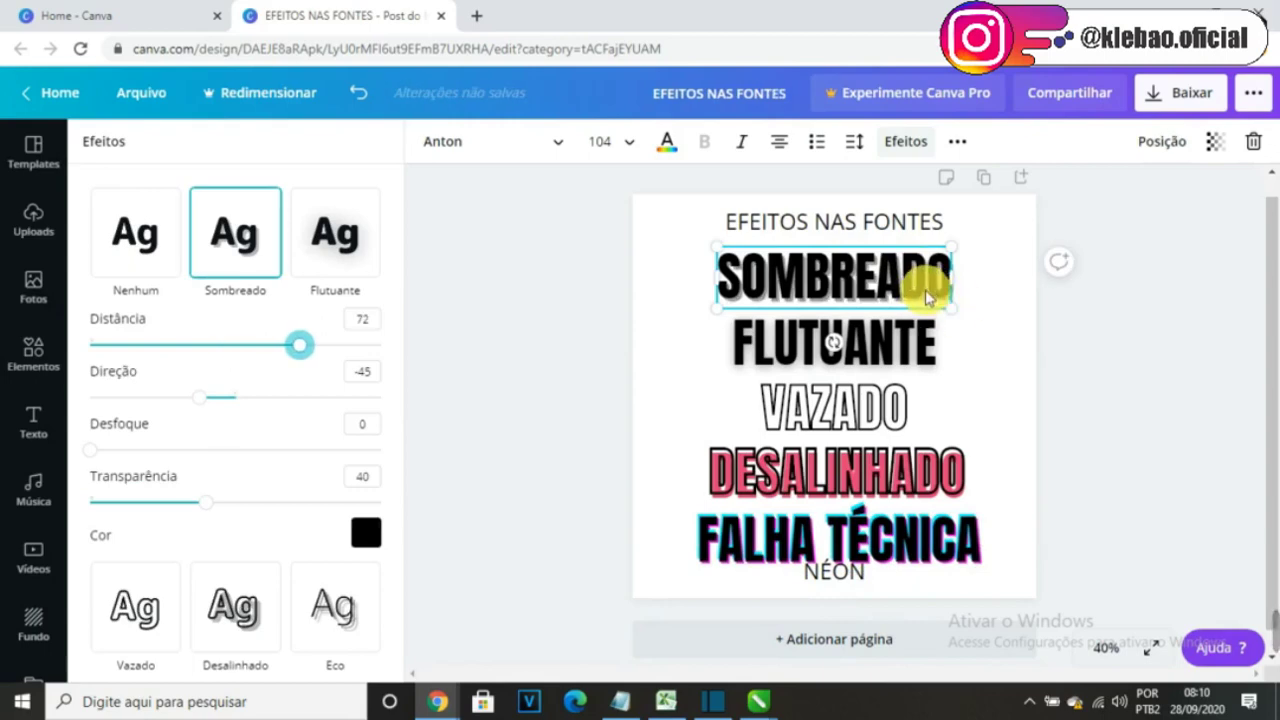
left_click(938, 222)
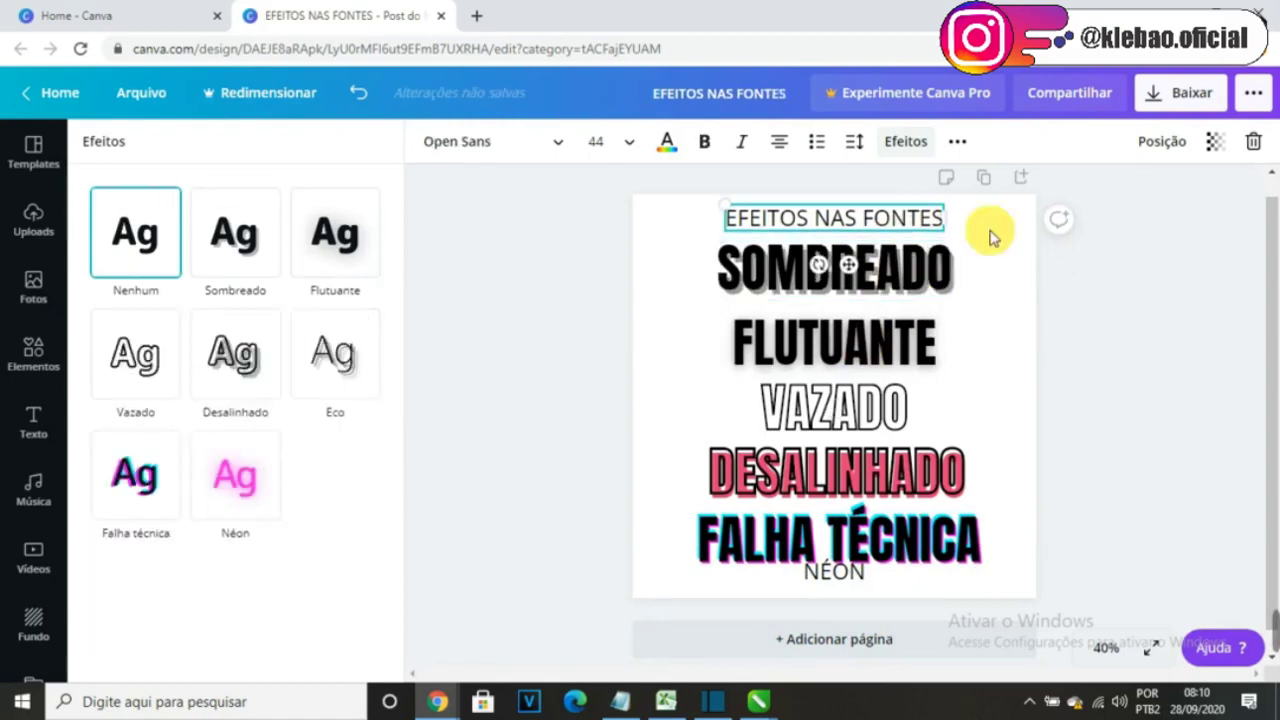
left_click(906, 340)
left_click(915, 410)
left_click(960, 455)
left_click(940, 528)
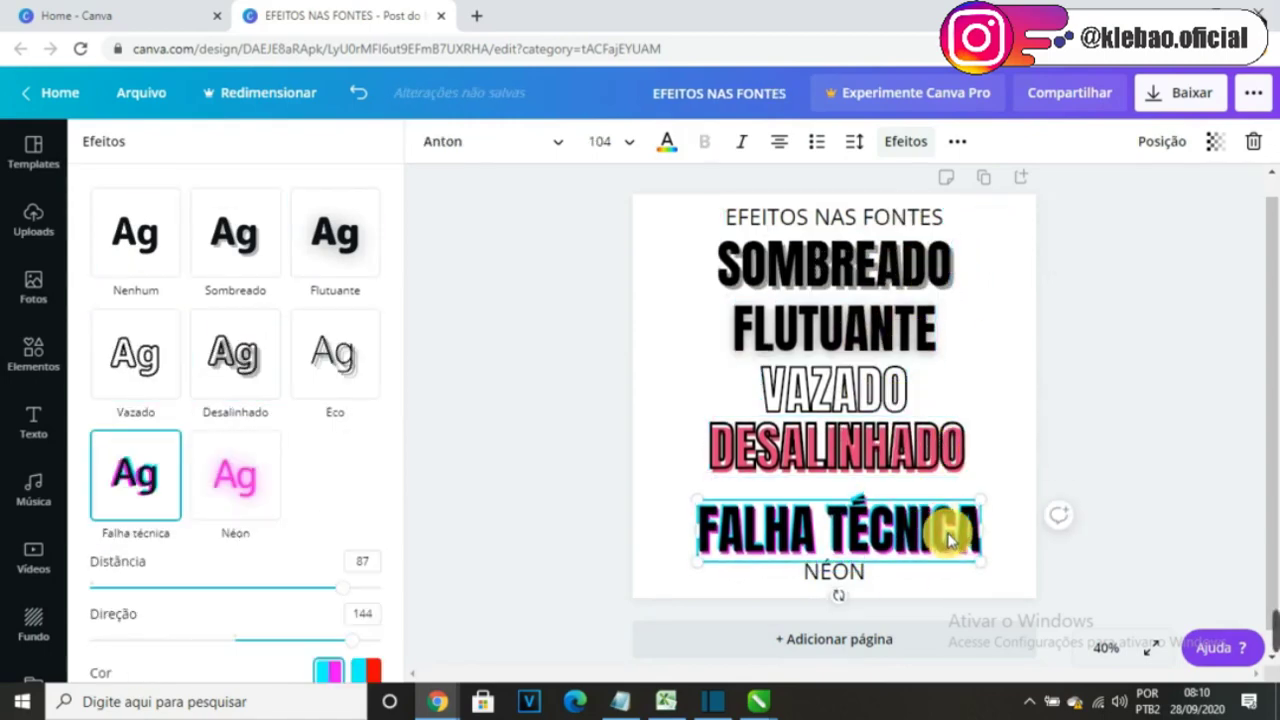
Step: Set the NÉON text to the Anton font at size 104
left_click(834, 571)
left_click(476, 150)
left_click(150, 236)
left_click(597, 141)
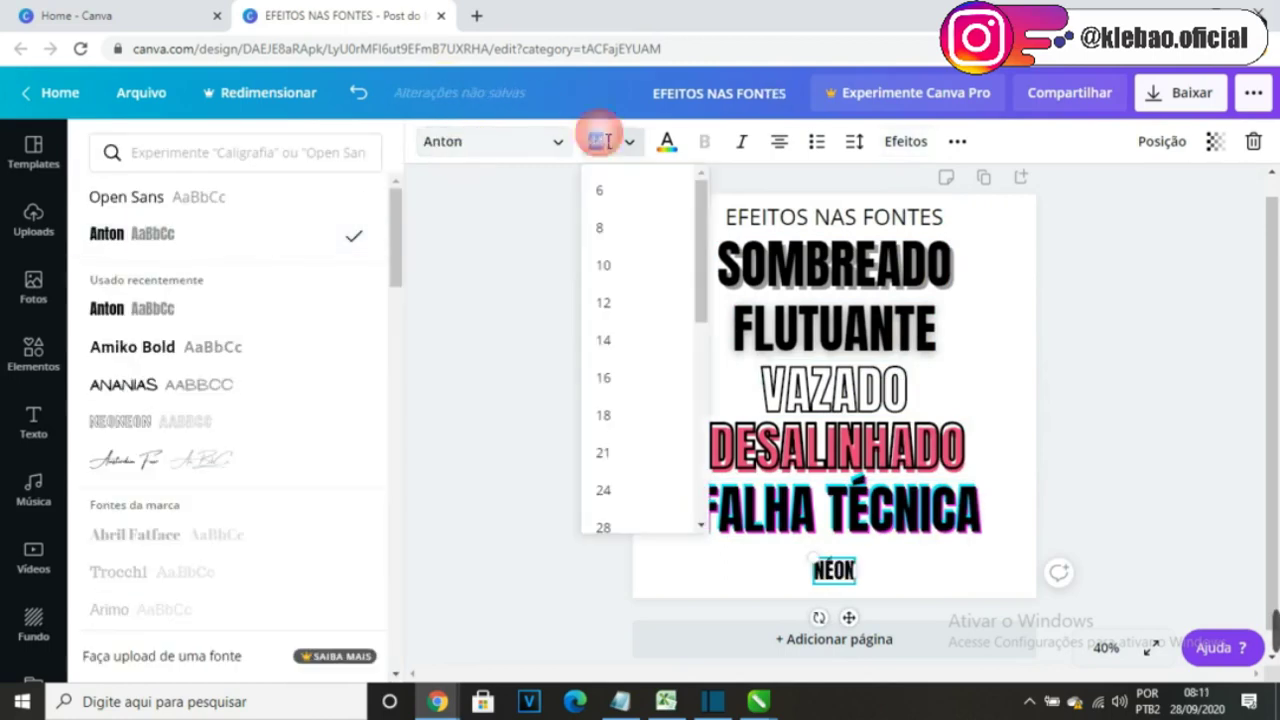
type("104")
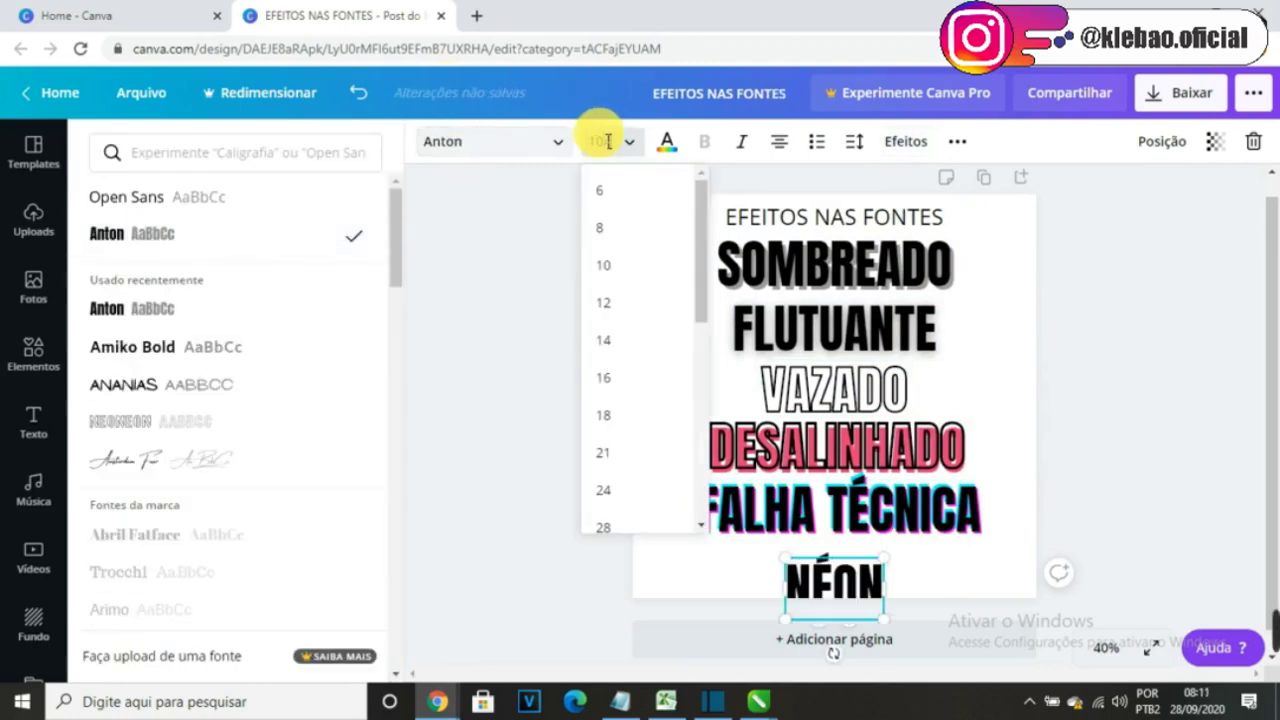
key("Return")
Step: Apply the Néon effect to the NÉON text, colour it blue and set the intensity to 77
left_click(905, 141)
left_click(234, 474)
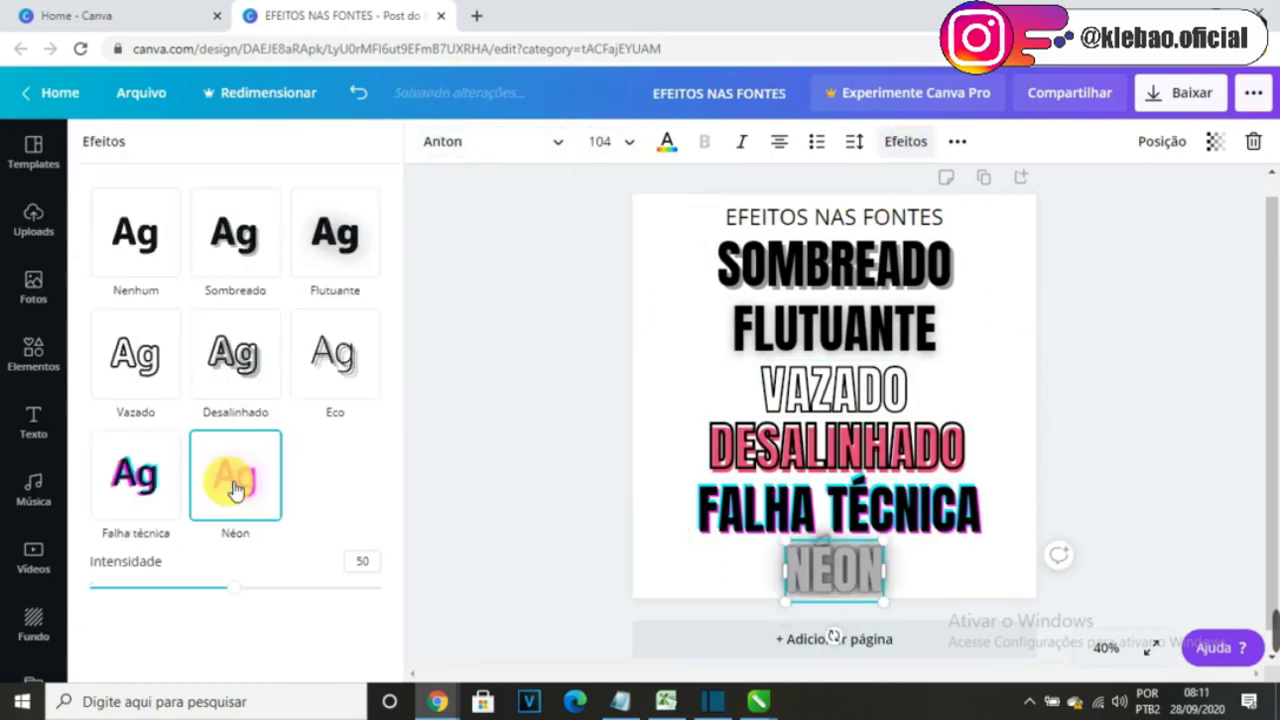
left_click(666, 141)
left_click(210, 563)
scroll(258, 466, "down", 1)
left_click(358, 533)
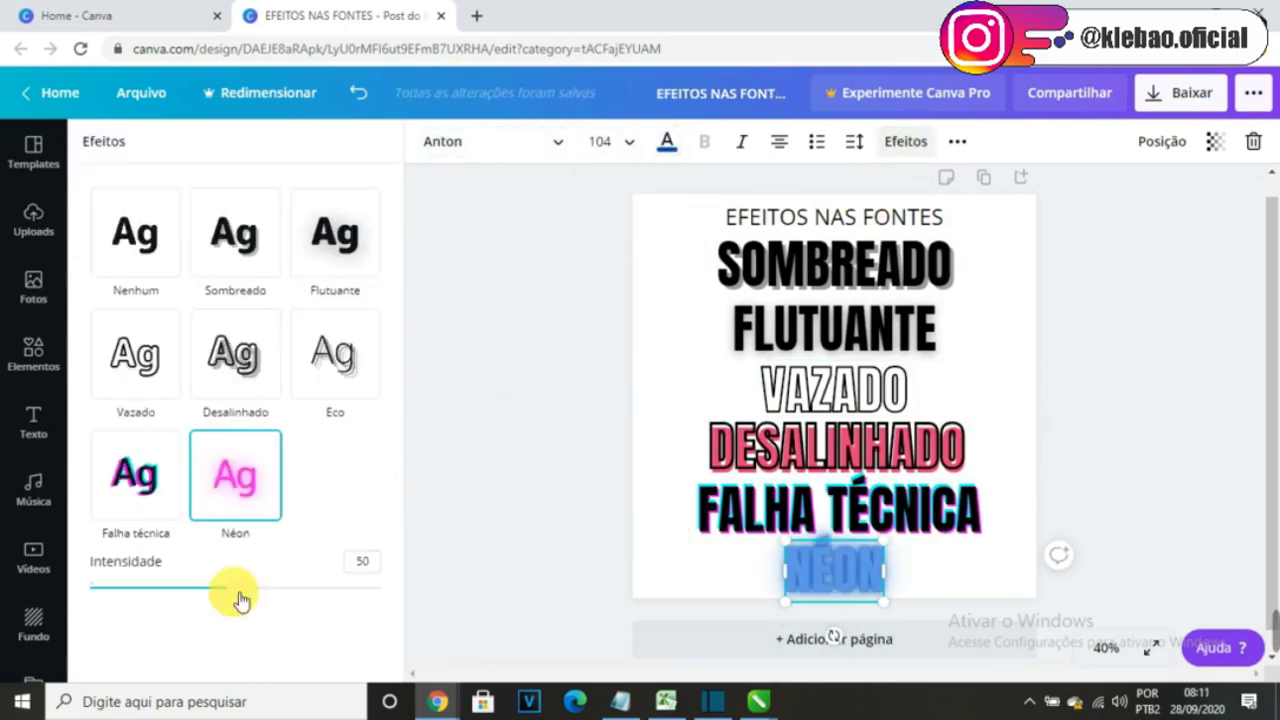
left_click_drag(237, 592, 291, 589)
left_click_drag(152, 590, 313, 590)
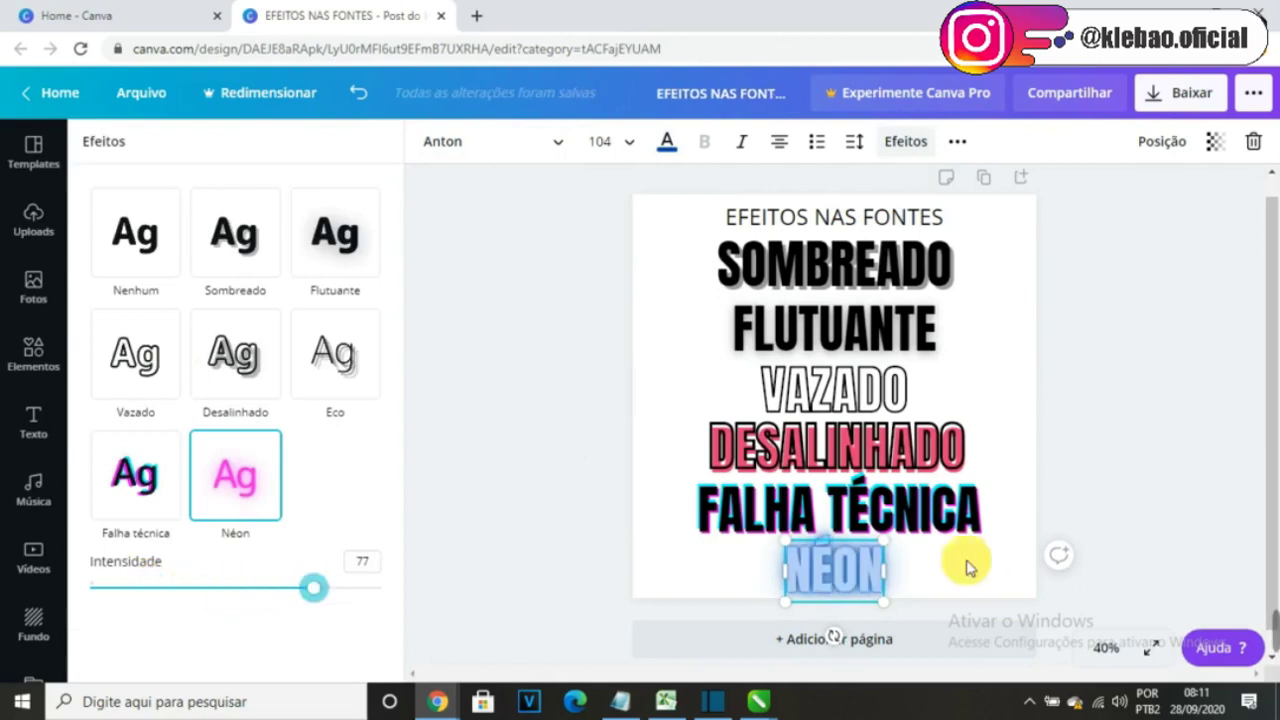
Step: Apply the free white brick wall image as the page background
left_click(966, 566)
left_click(52, 620)
left_click(135, 530)
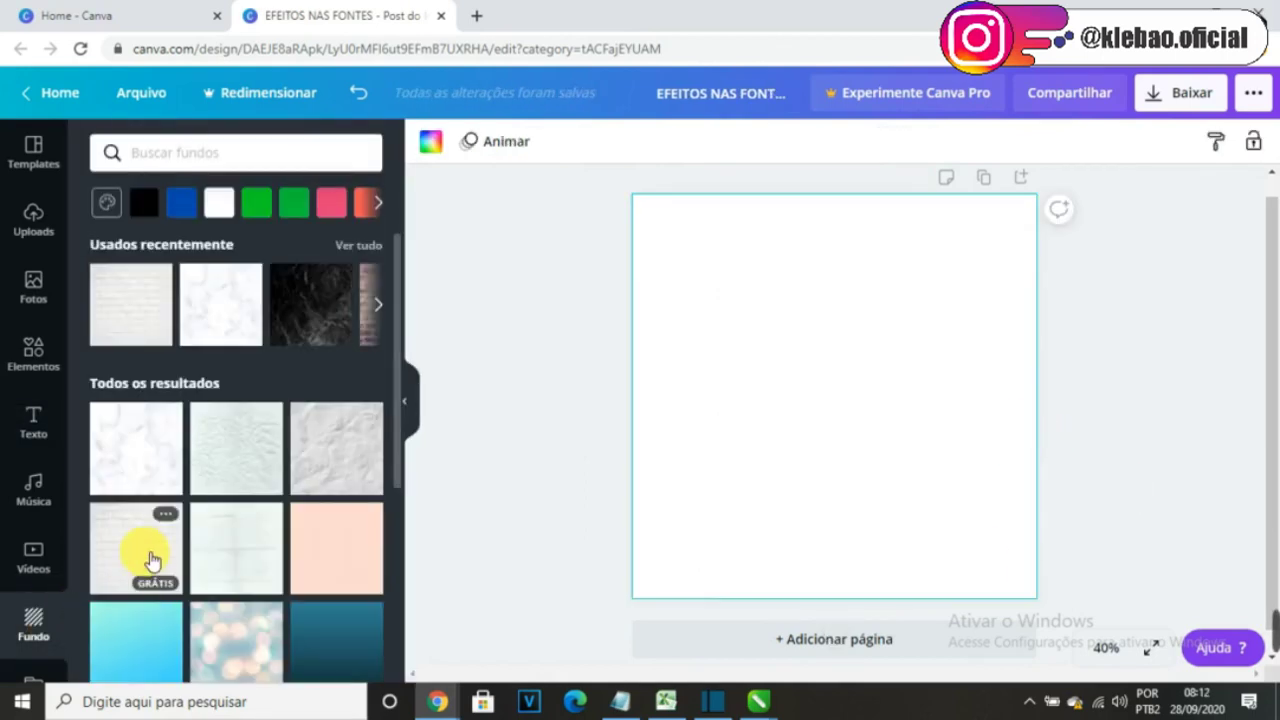
Step: Add a subtitle text box containing the creator's Instagram handle
left_click(33, 420)
left_click(240, 316)
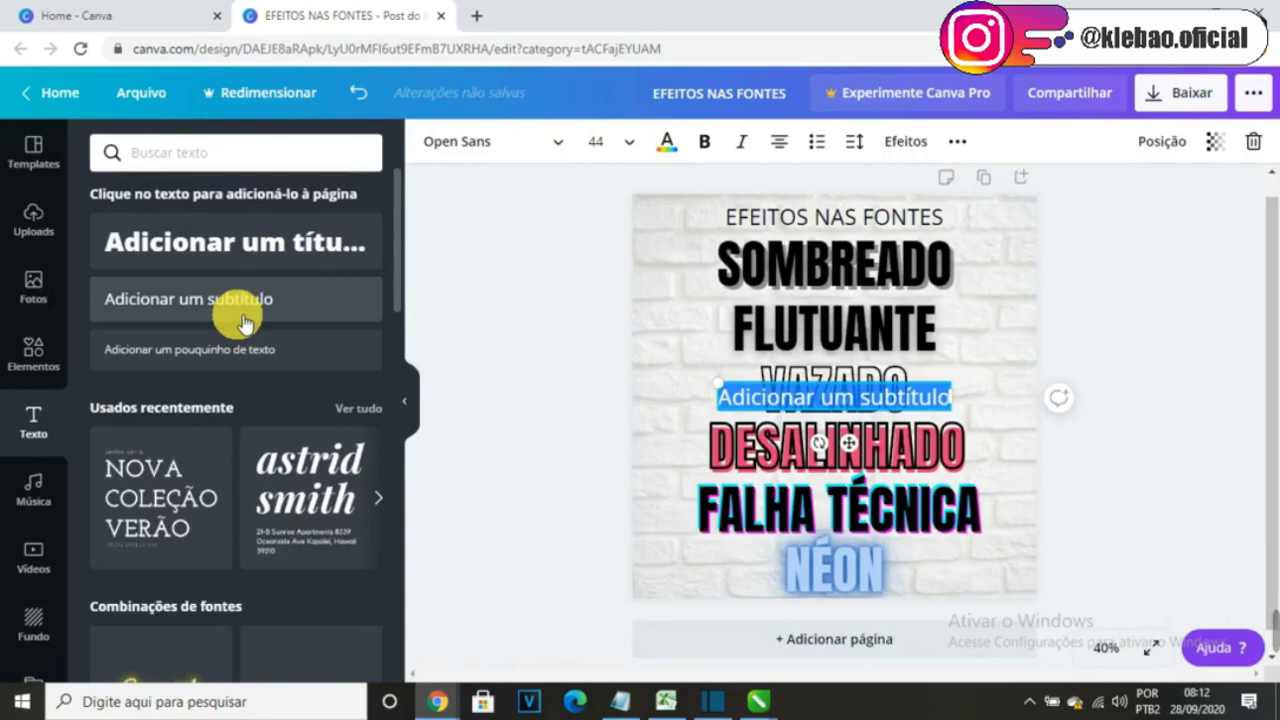
key("BackSpace")
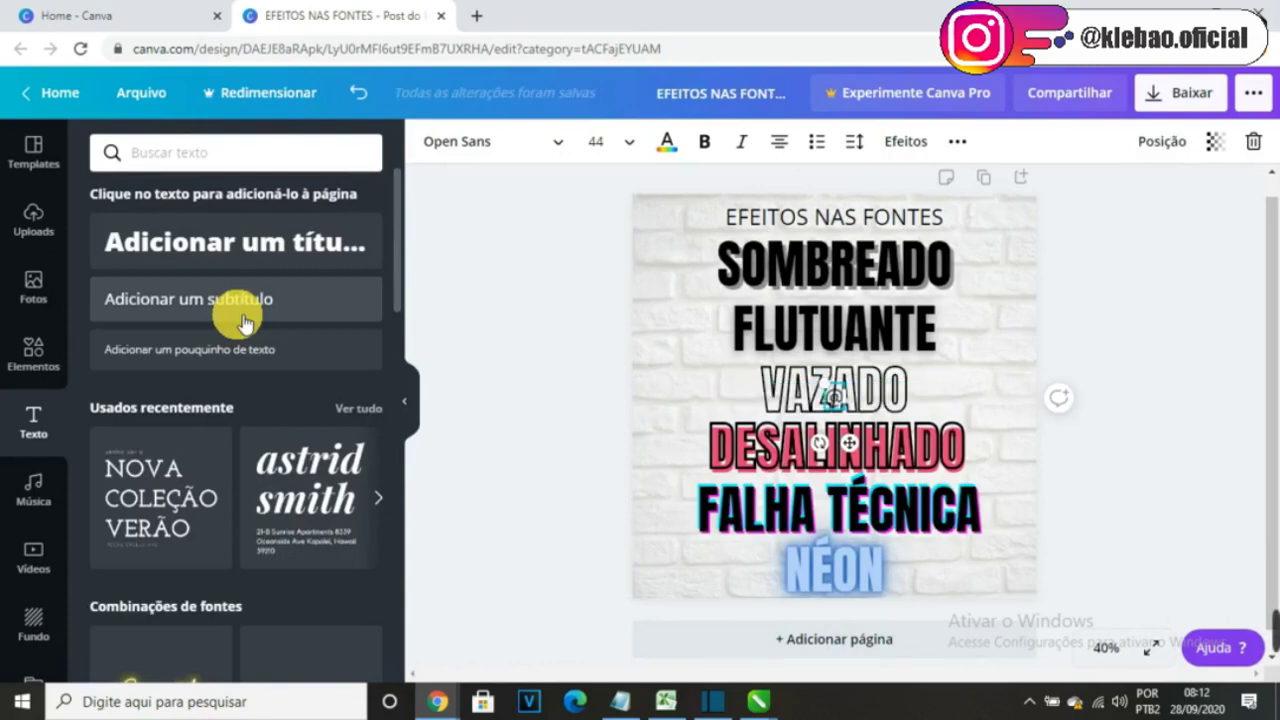
type("@klebao.oficial")
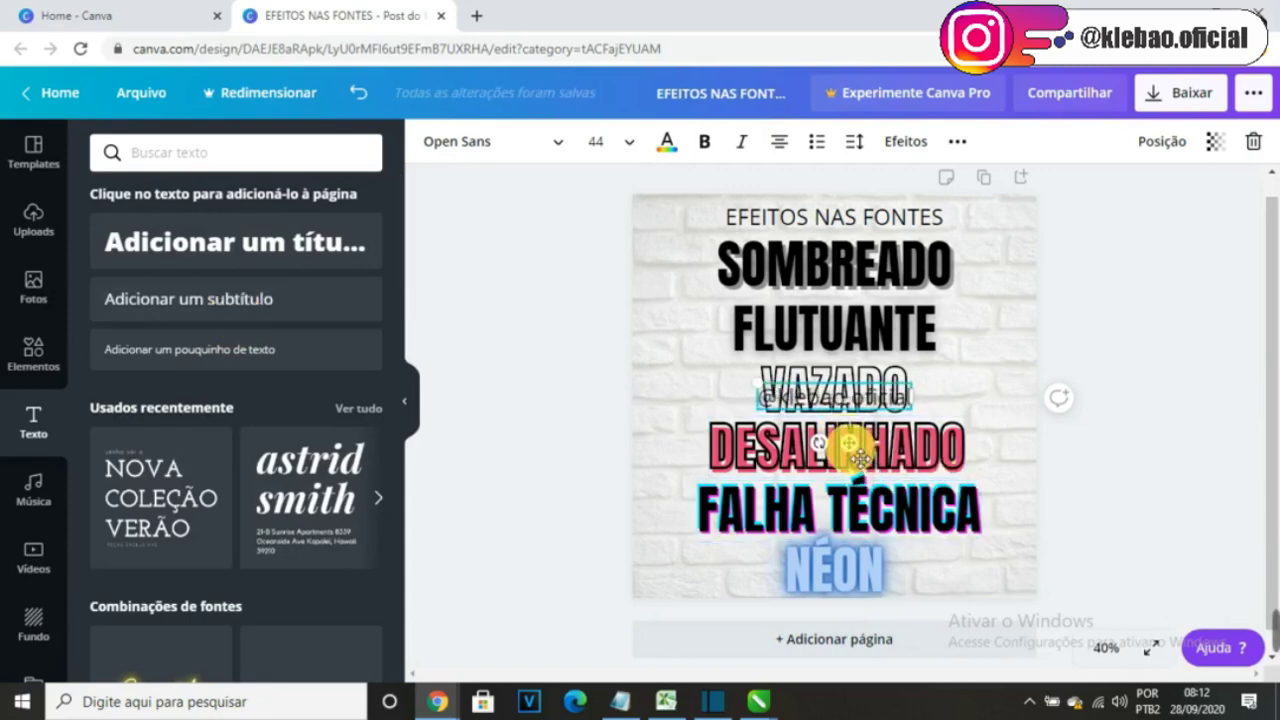
Step: Rotate the handle text to -90° and place it along the left edge of the design
left_click_drag(848, 442, 725, 417)
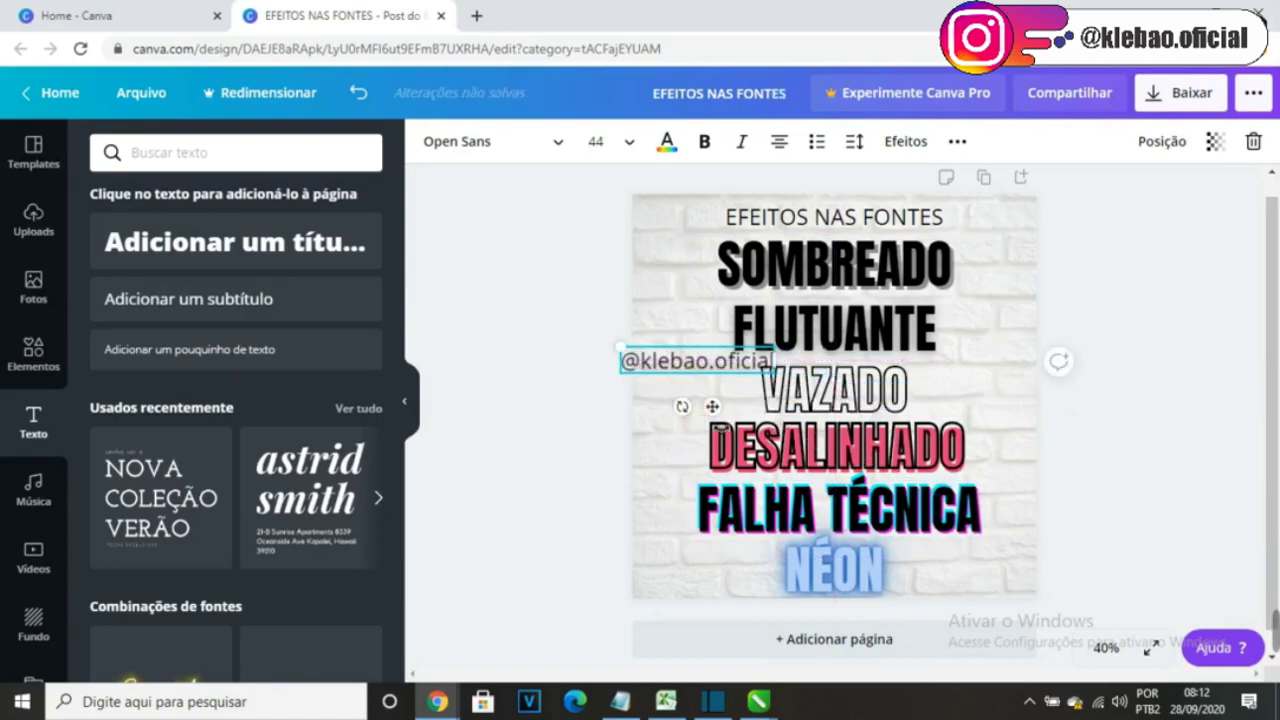
left_click_drag(682, 406, 882, 386)
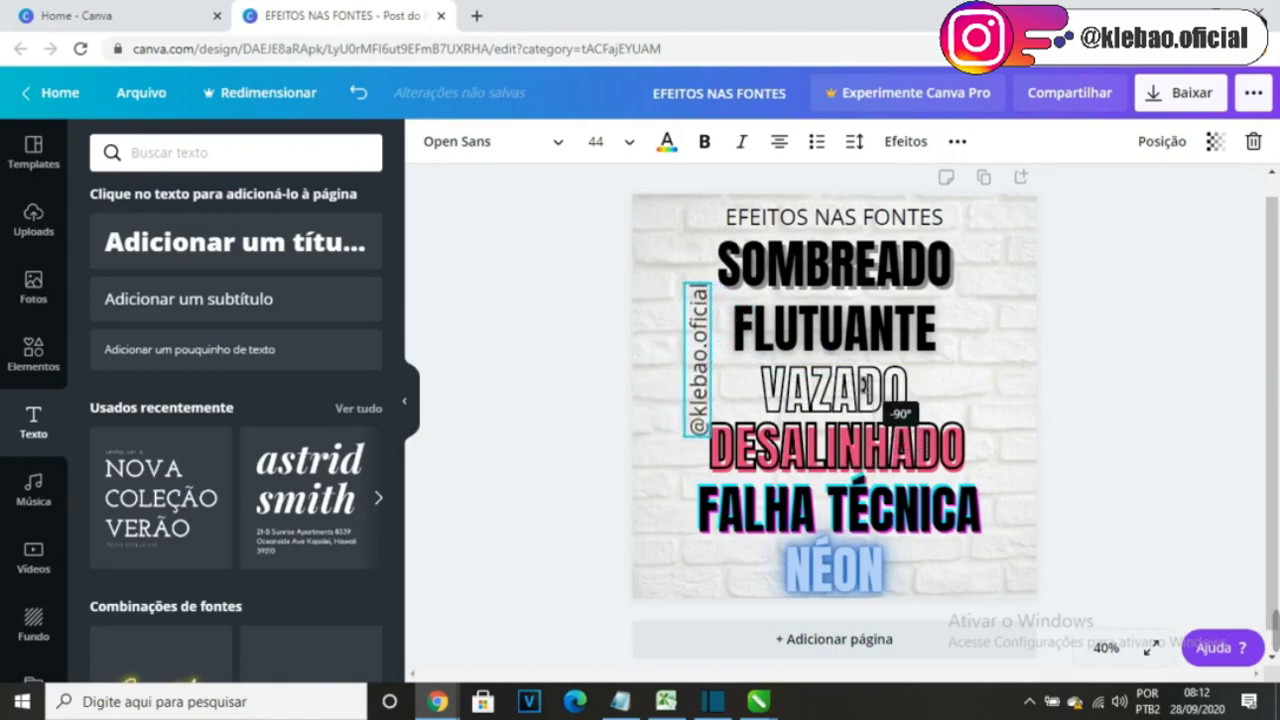
left_click_drag(793, 384, 714, 392)
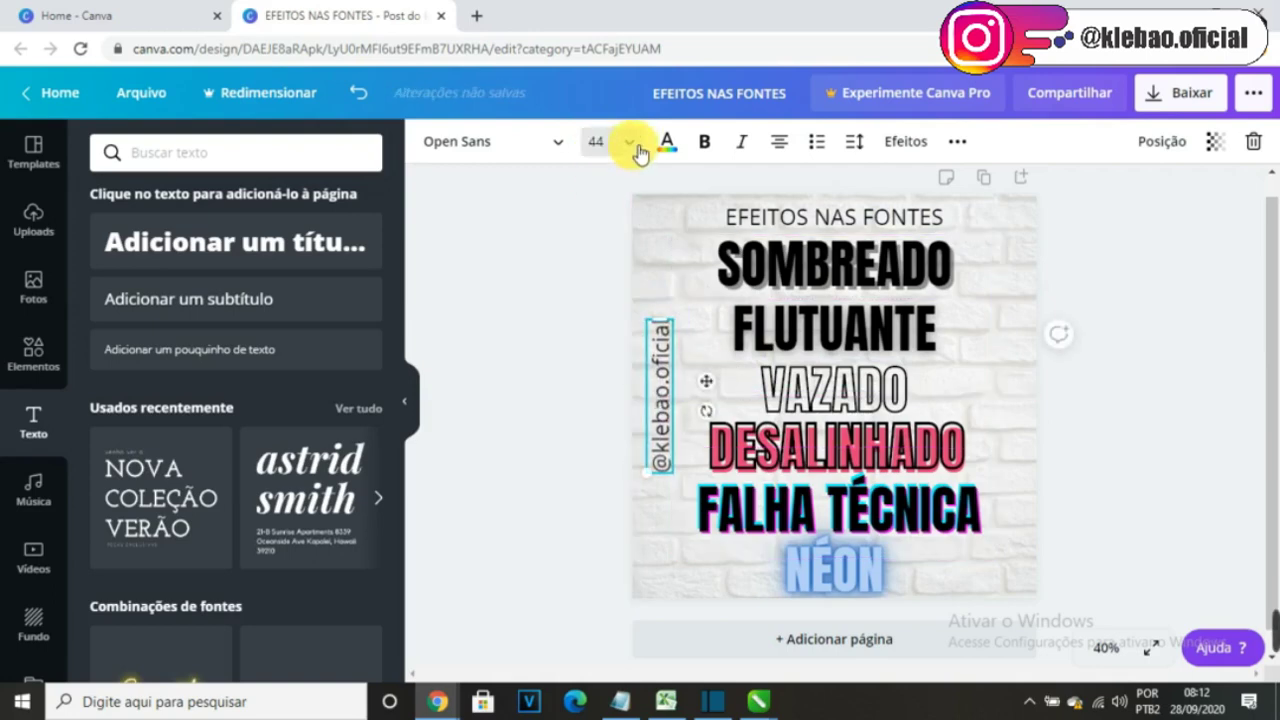
Step: Set the handle text's size to 36 and move it to the right edge of the design
left_click(630, 143)
scroll(668, 418, "down", 2)
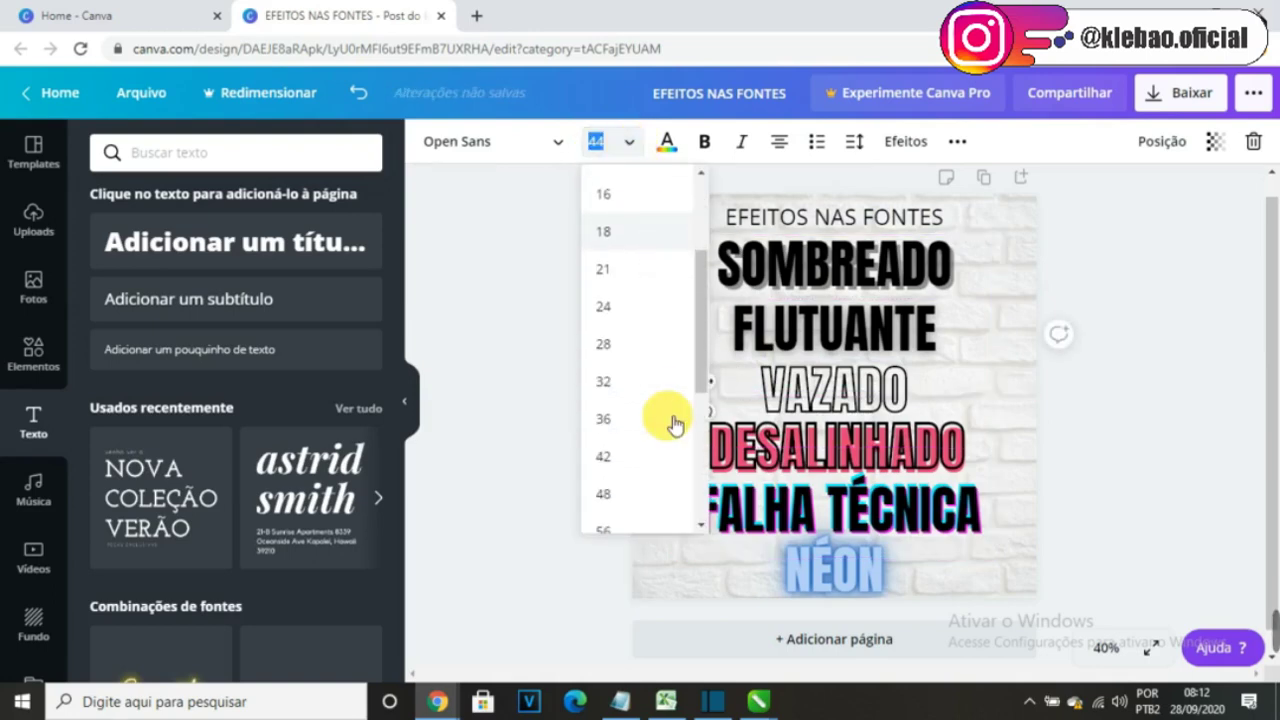
left_click(658, 416)
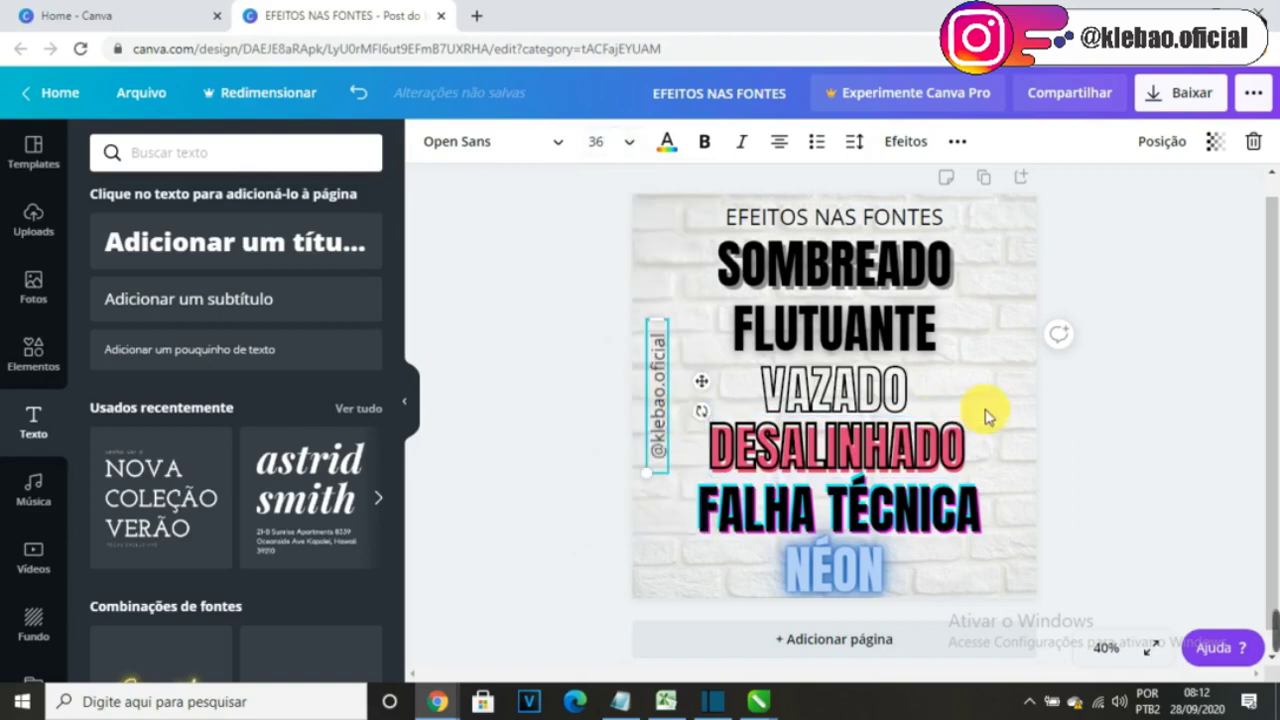
left_click(1163, 430)
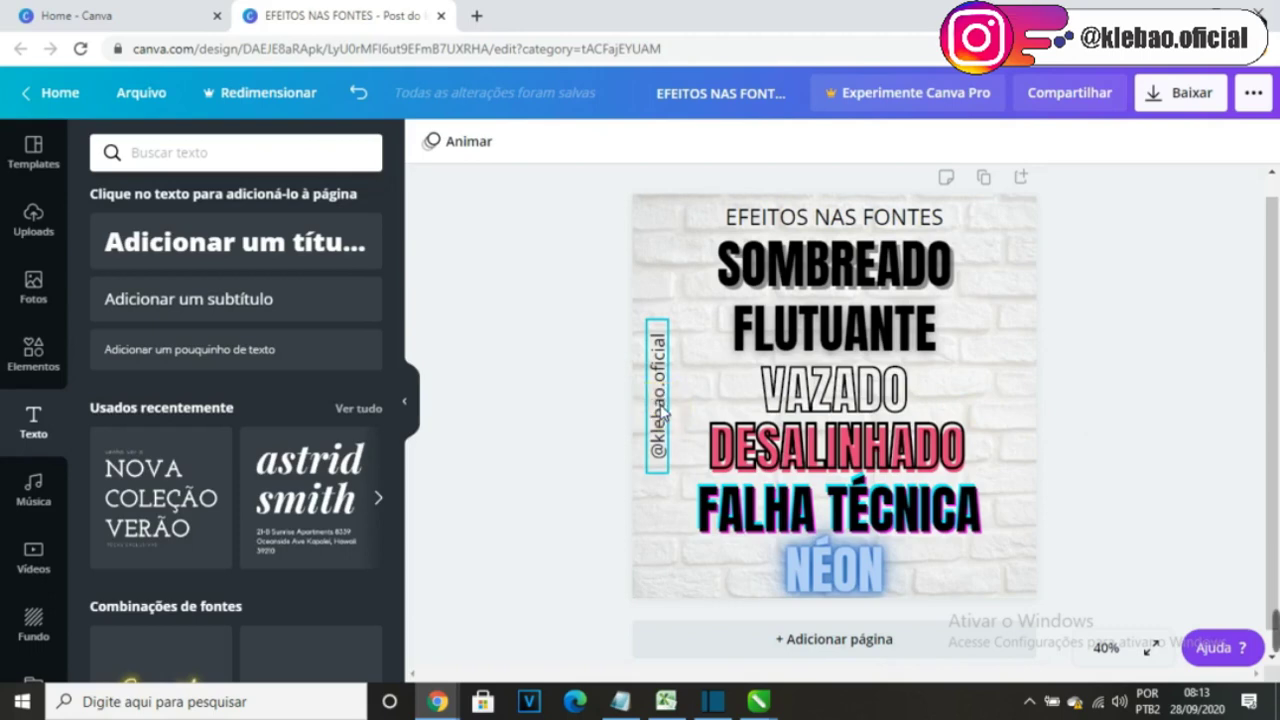
left_click_drag(658, 410, 1043, 426)
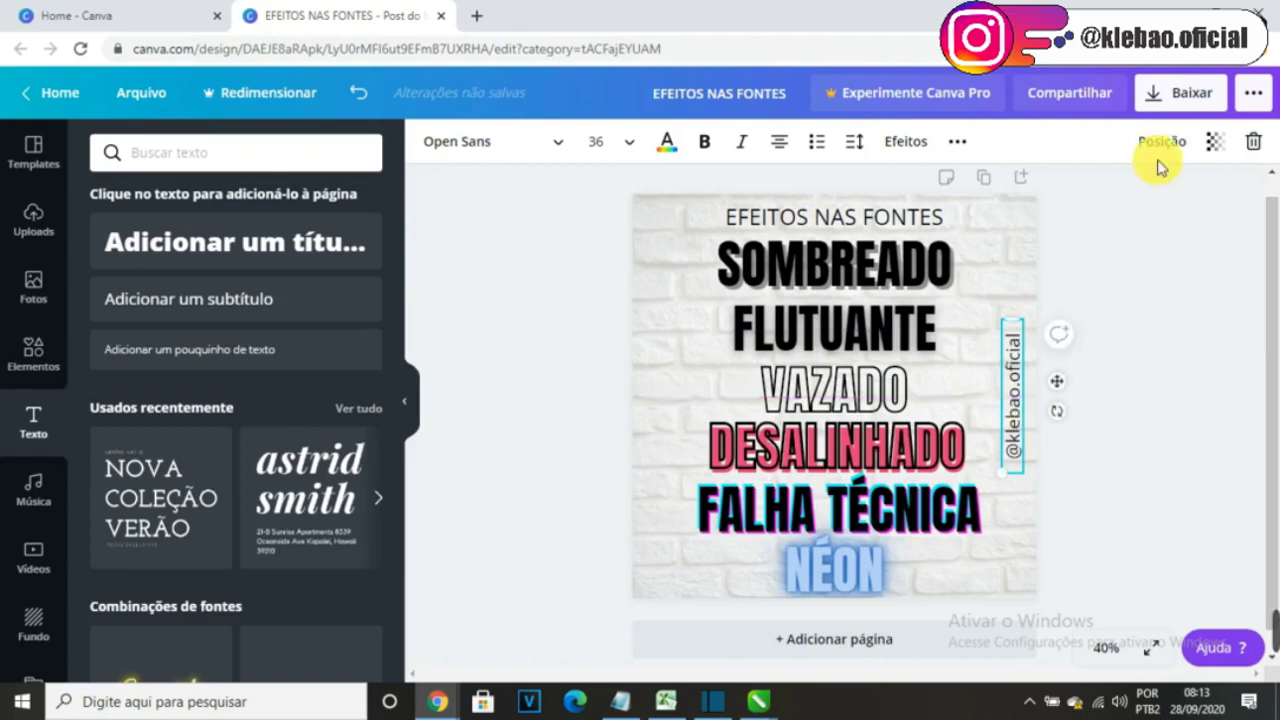
Step: Download the design as a PNG file and dismiss the Content Planner promotion
left_click(1192, 101)
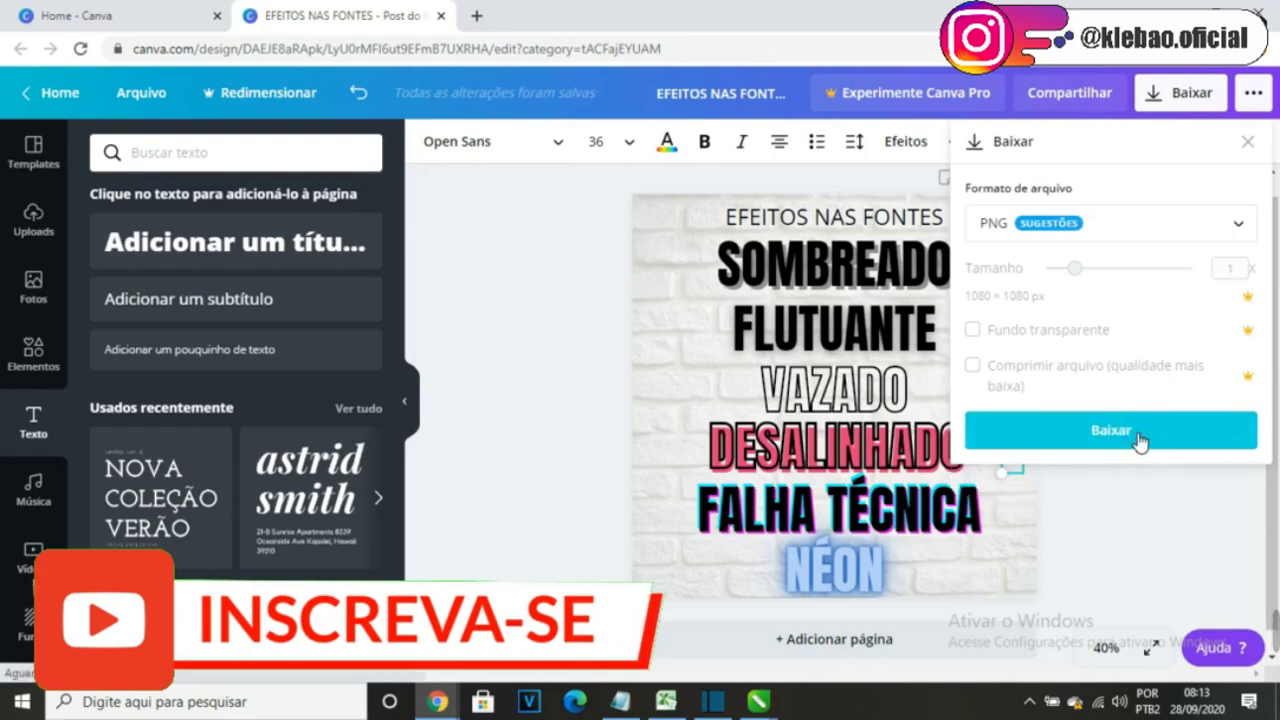
left_click(1133, 434)
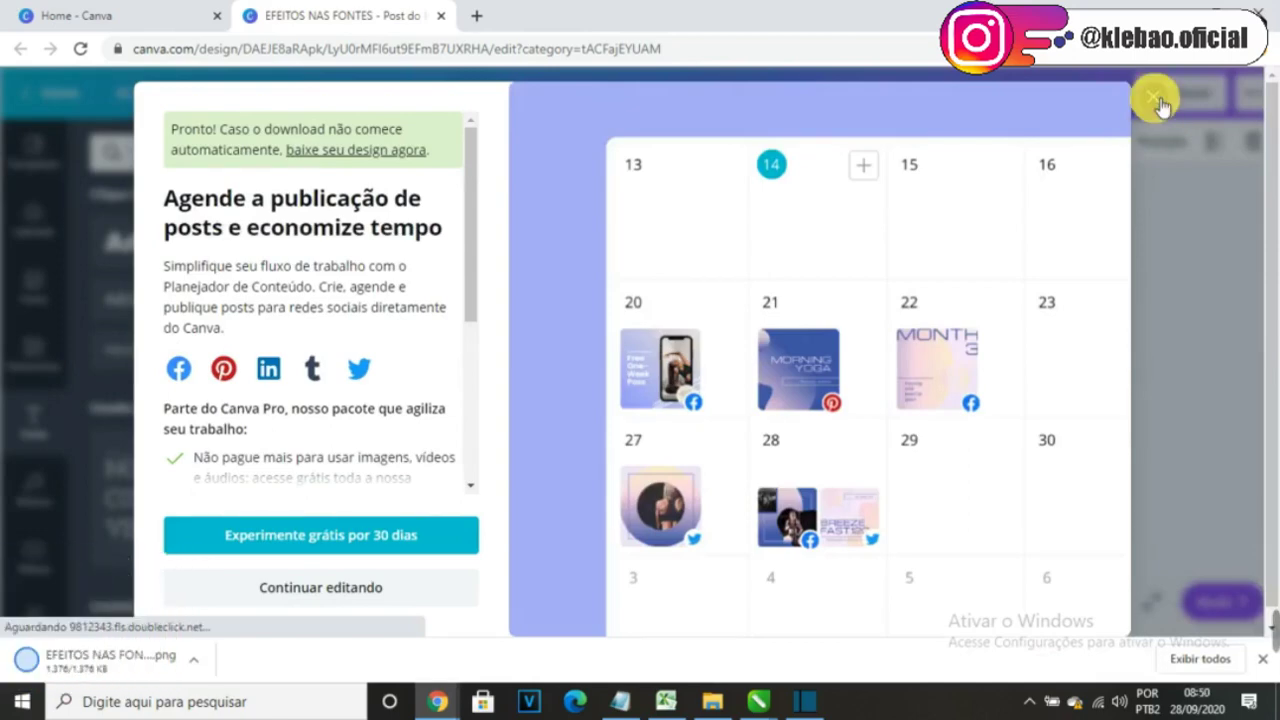
left_click(1157, 100)
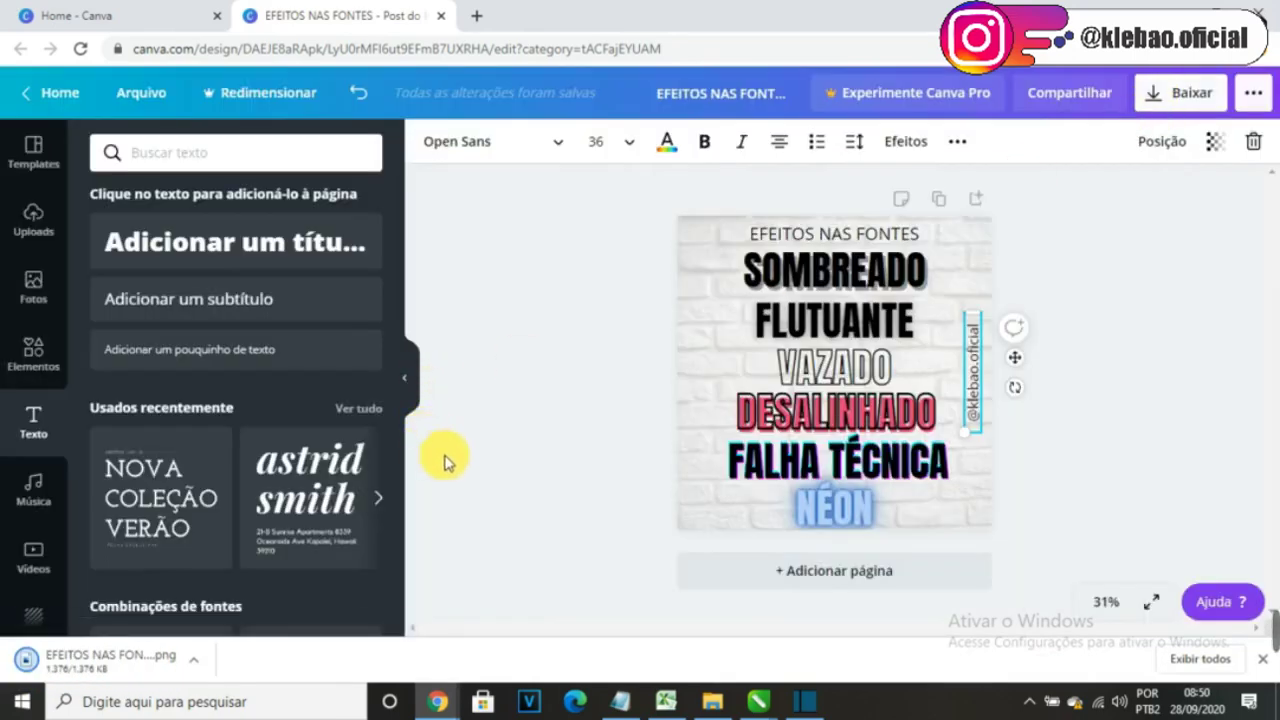
Step: Open the downloaded PNG in the Photos app and view it full screen
left_click(103, 663)
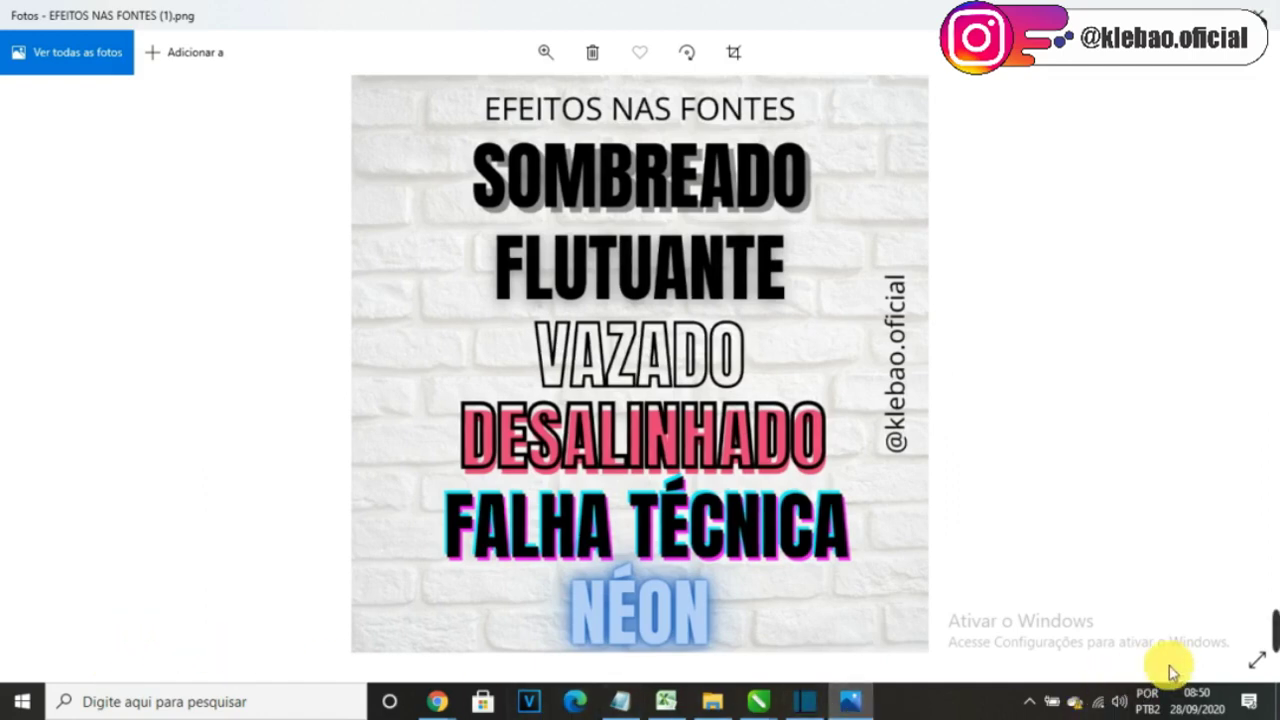
left_click(1257, 660)
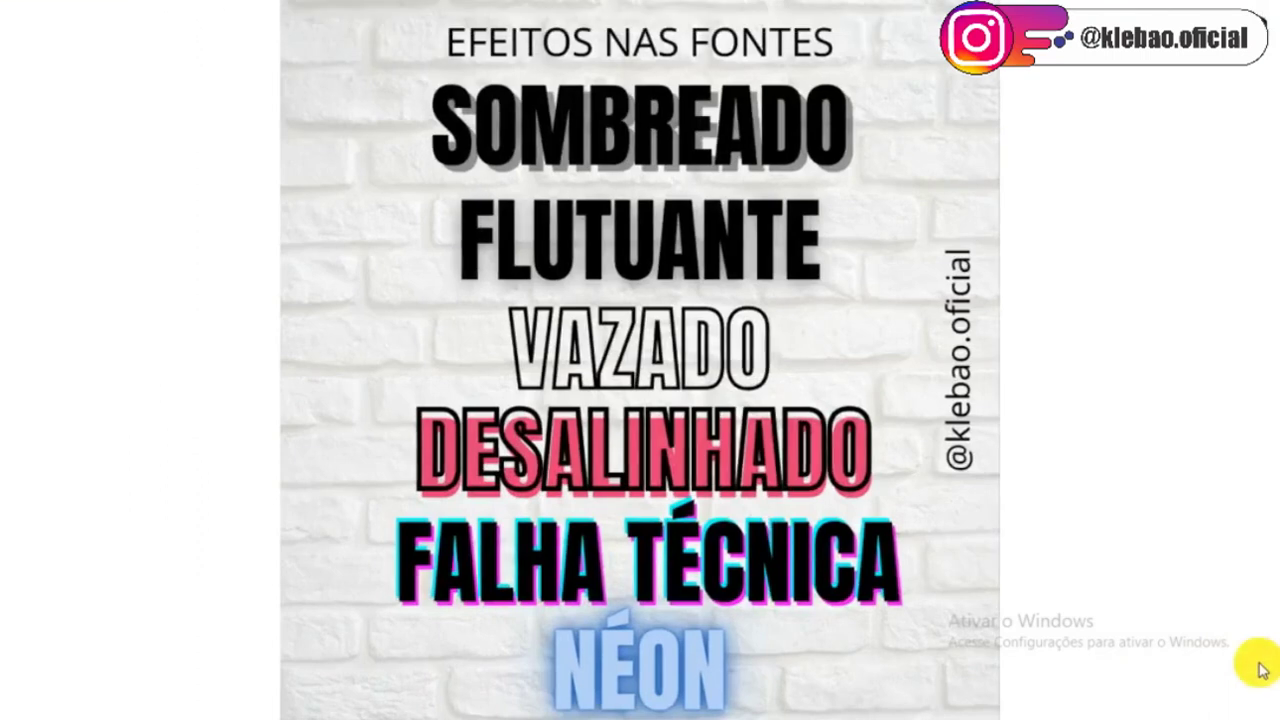